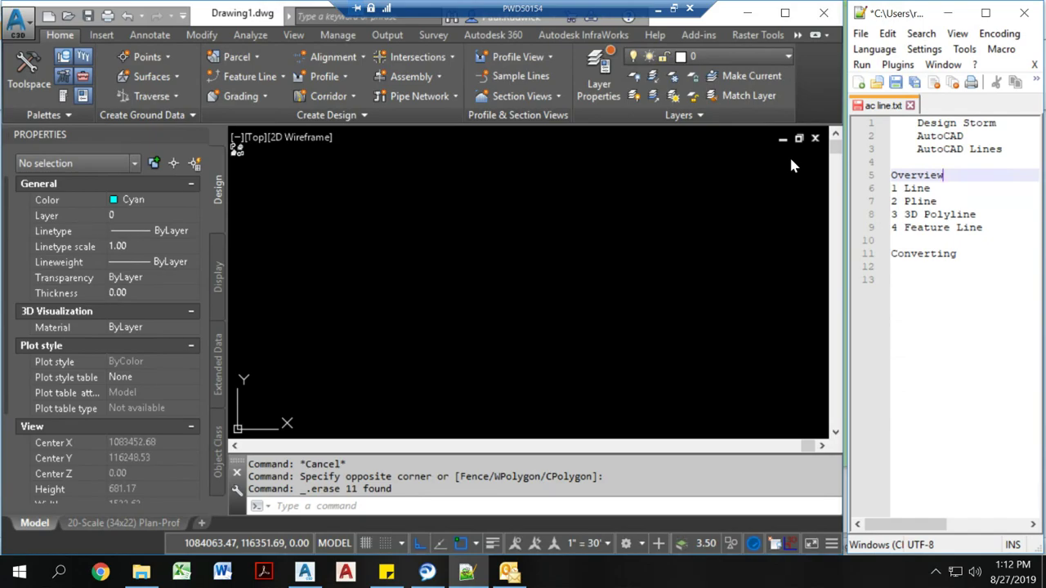
- Draw a white vertical line with the LINE command and Ortho on
{"action": "left_click", "coordinate": [566, 263]}
{"action": "key", "text": "Escape"}
{"action": "key", "text": "Escape"}
{"action": "key", "text": "Escape"}
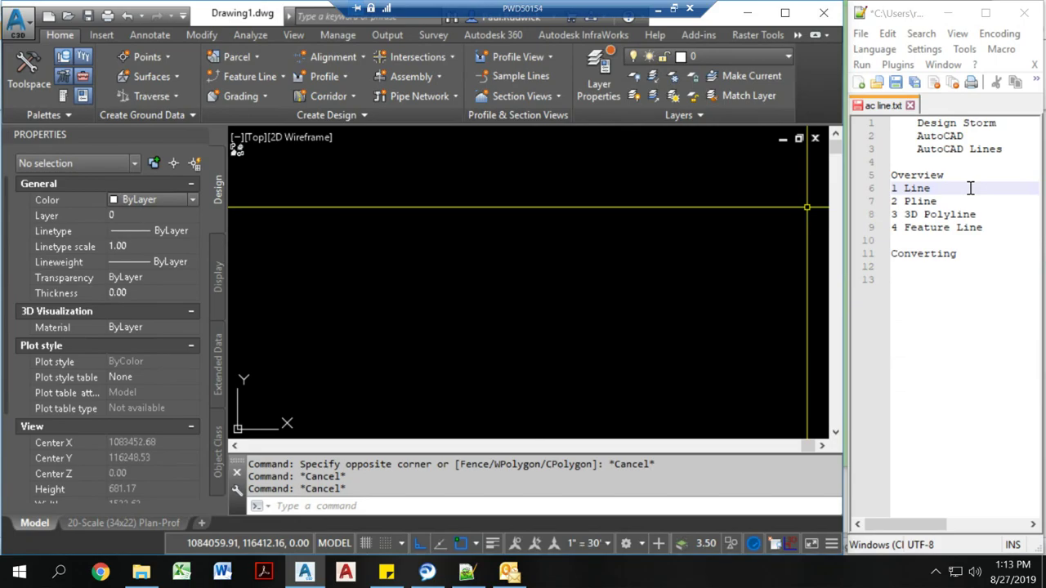
{"action": "left_click", "coordinate": [414, 319]}
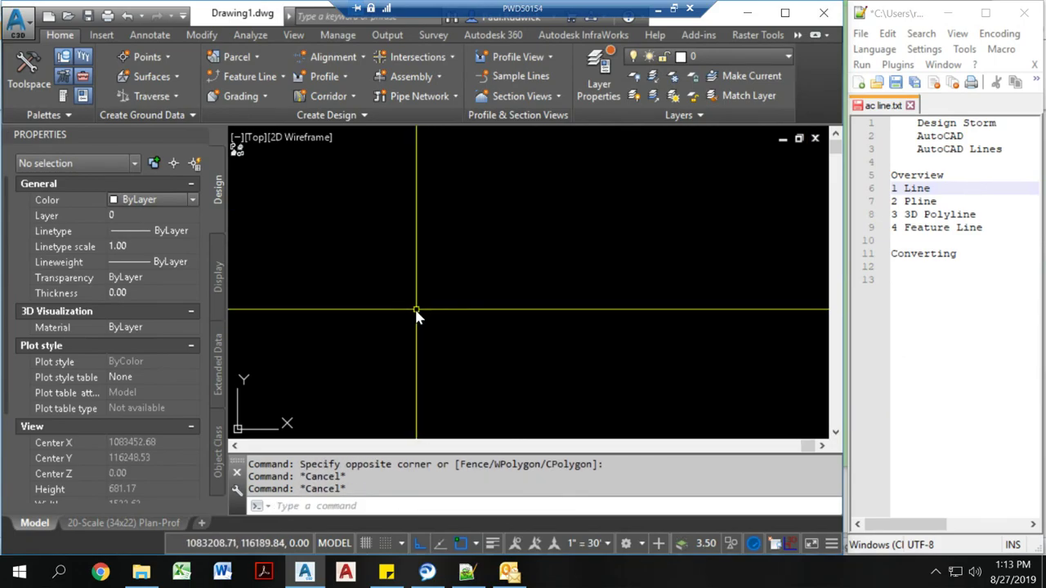
{"action": "type", "text": "l"}
{"action": "key", "text": "Return"}
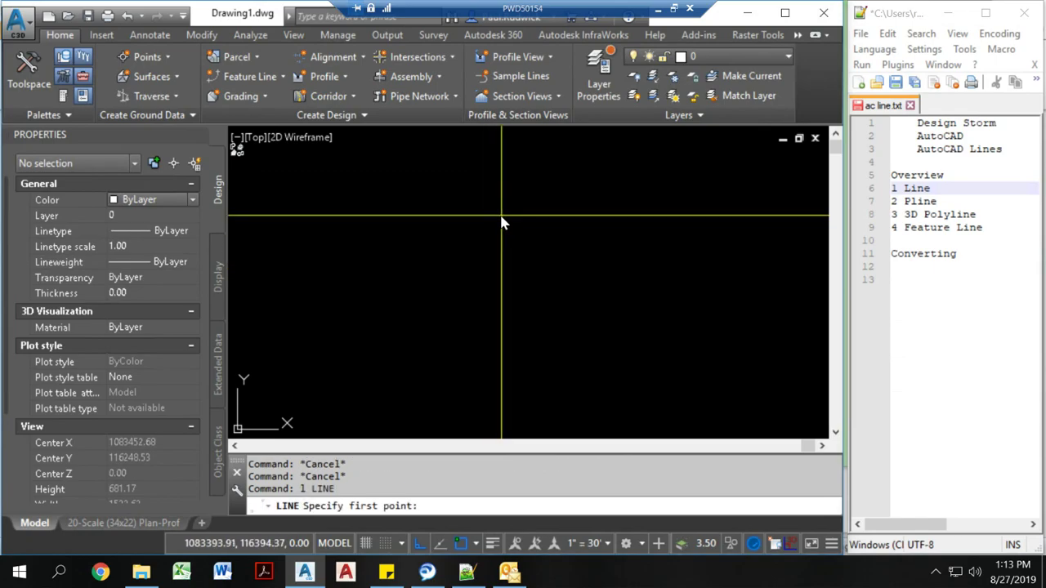
{"action": "left_click", "coordinate": [501, 215]}
{"action": "key", "text": "F8"}
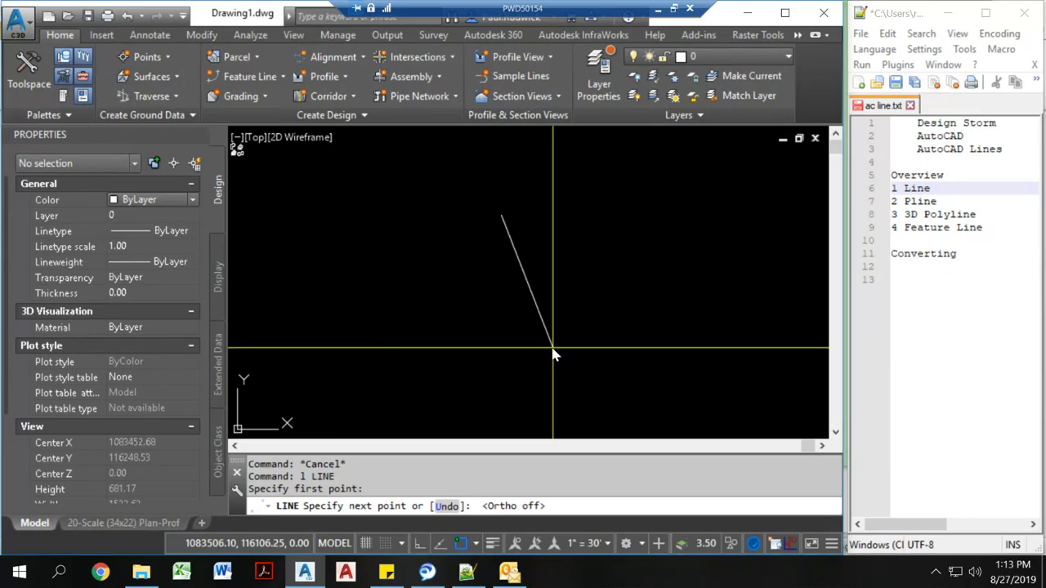
{"action": "key", "text": "F8"}
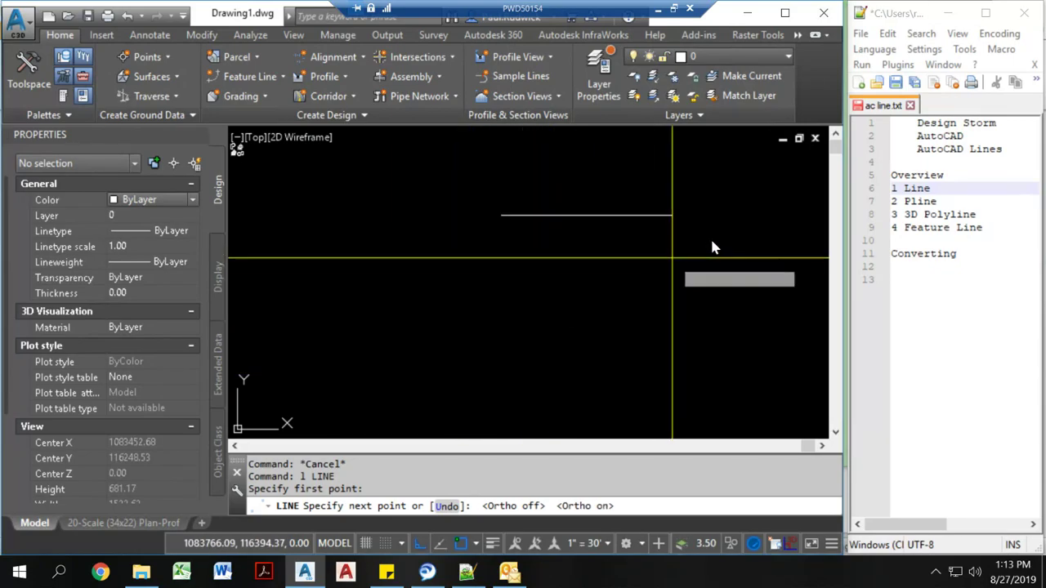
{"action": "left_click", "coordinate": [552, 397]}
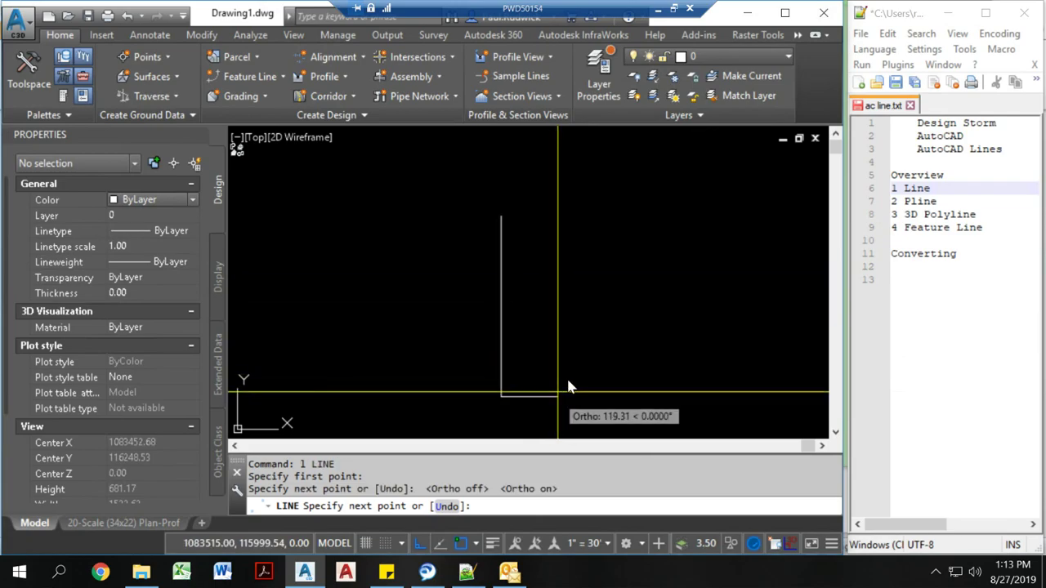
{"action": "key", "text": "Escape"}
- Draw a horizontal line crossing the vertical one
{"action": "key", "text": "Return"}
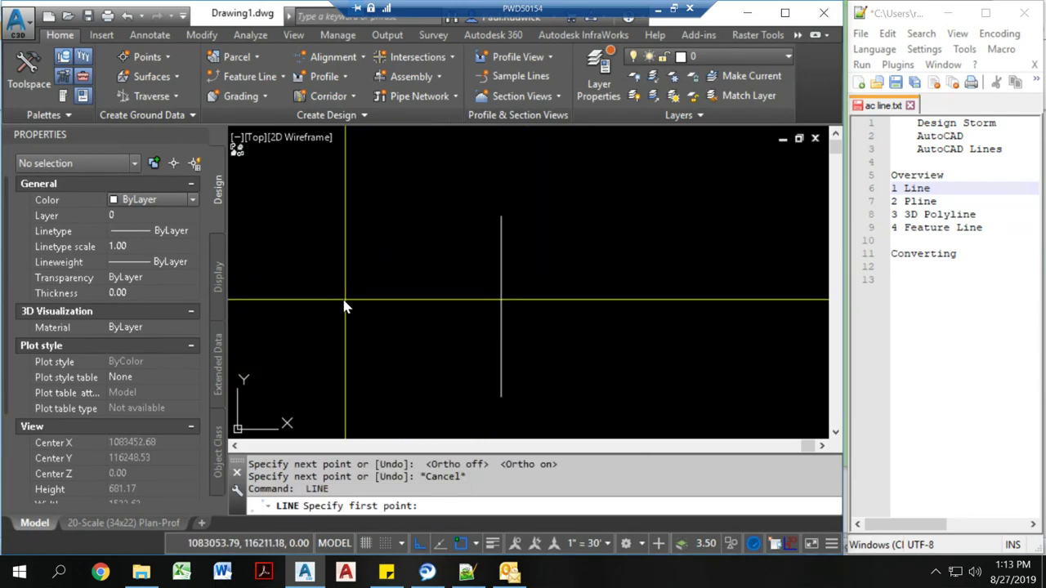
{"action": "left_click", "coordinate": [345, 300]}
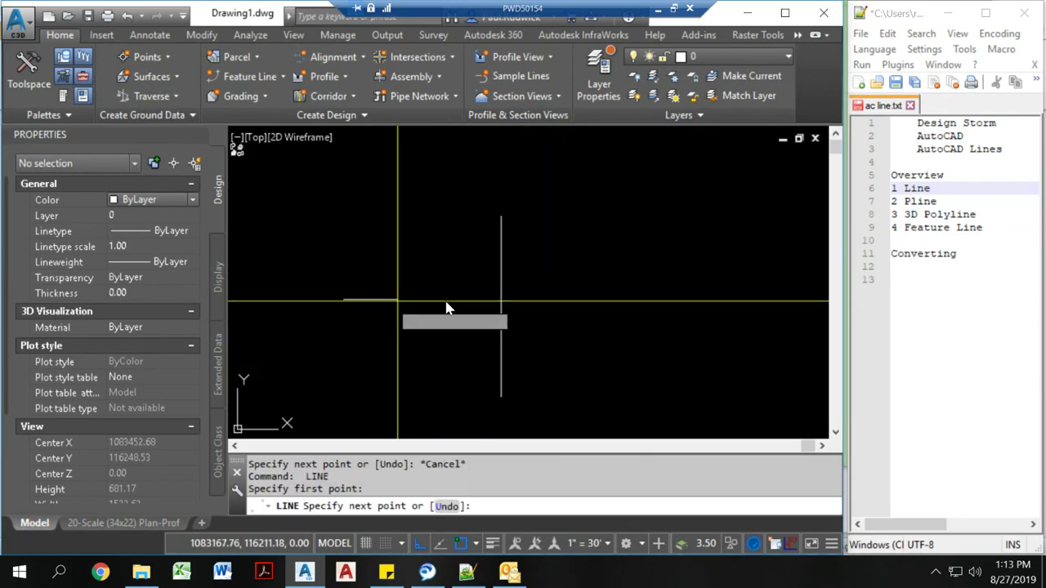
{"action": "left_click", "coordinate": [634, 302]}
{"action": "key", "text": "Escape"}
- Move the horizontal line midpoint to midpoint onto the vertical line to form a cross
{"action": "left_click", "coordinate": [568, 296]}
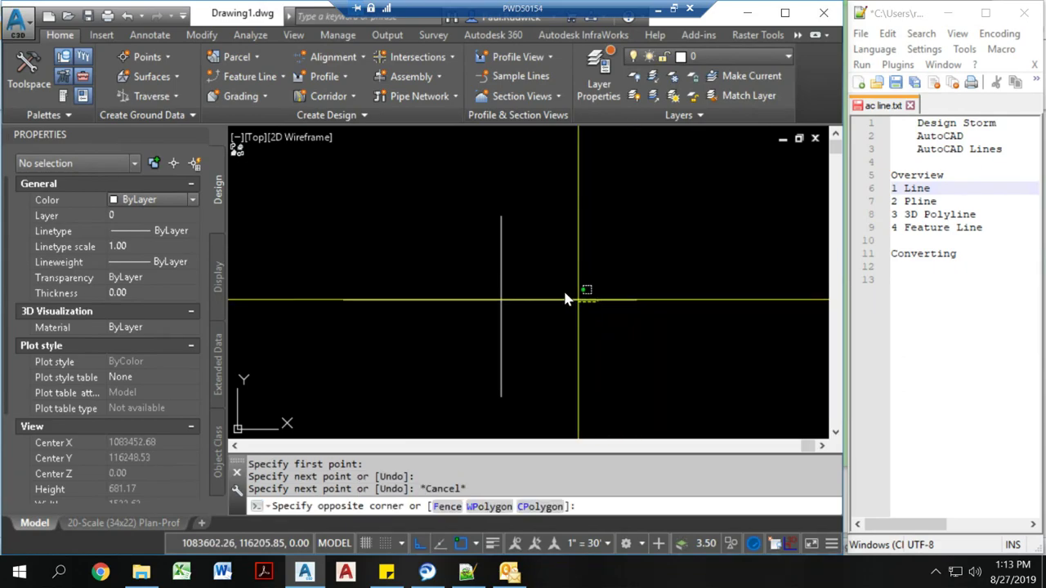
{"action": "left_click", "coordinate": [553, 306]}
{"action": "type", "text": "m"}
{"action": "key", "text": "Return"}
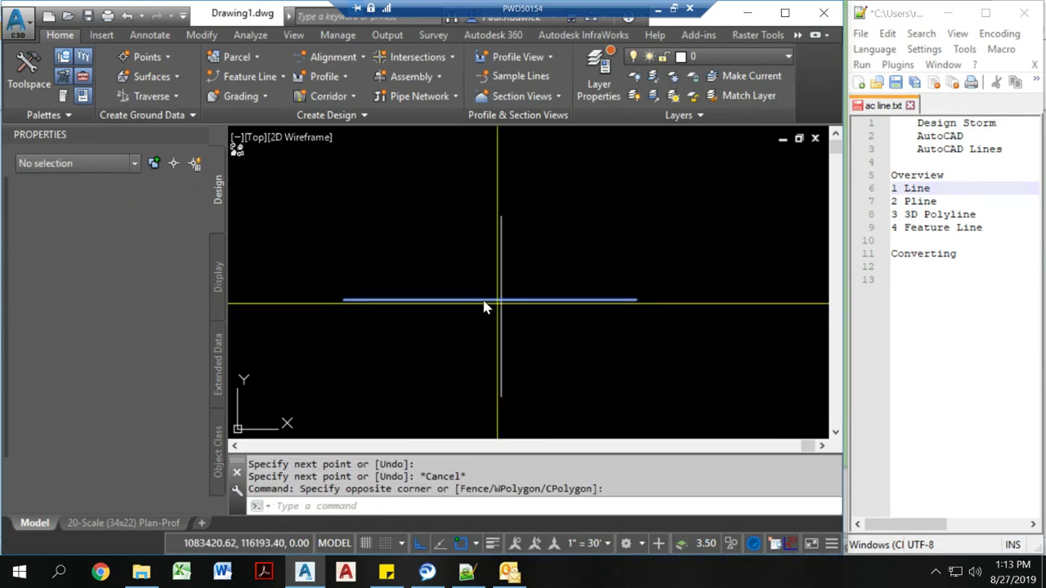
{"action": "right_click", "coordinate": [474, 308], "text": "shift"}
{"action": "left_click", "coordinate": [521, 293]}
{"action": "left_click", "coordinate": [493, 300]}
{"action": "right_click", "coordinate": [486, 322], "text": "shift"}
{"action": "left_click", "coordinate": [497, 328]}
{"action": "key", "text": "Escape"}
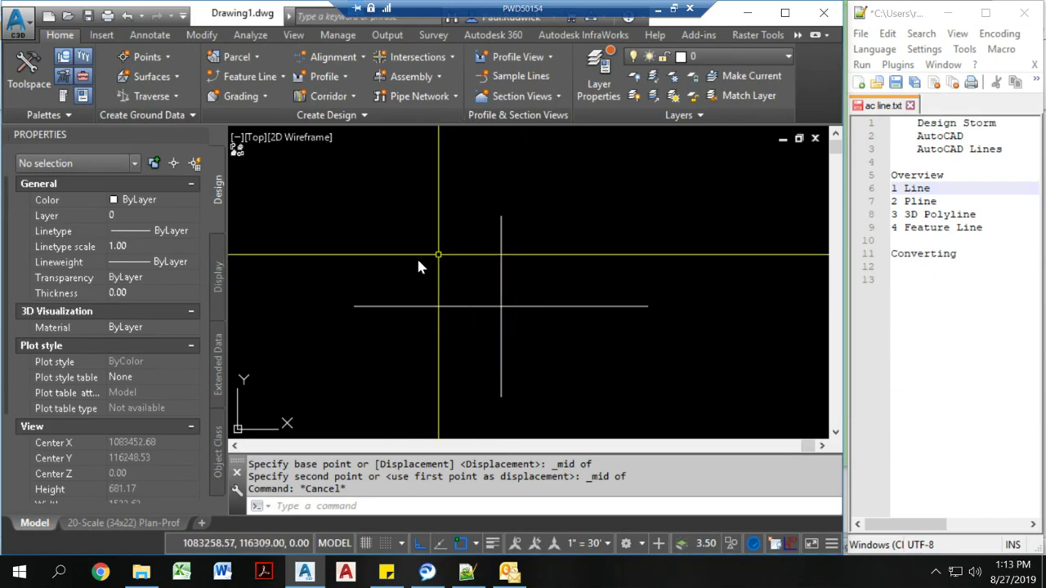
- Set the current object colour to Red in the Properties palette
{"action": "left_click", "coordinate": [163, 199]}
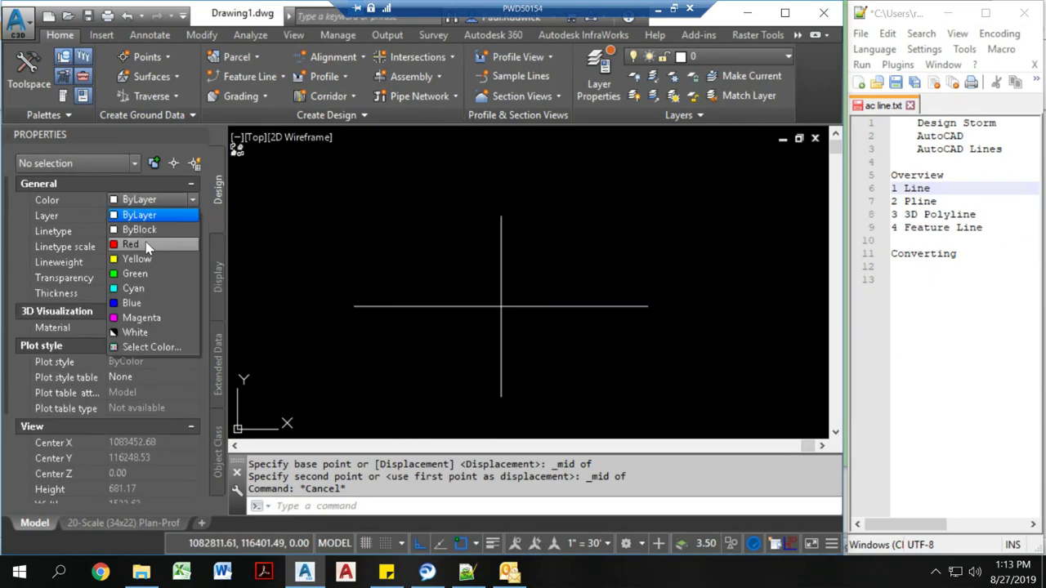
{"action": "left_click", "coordinate": [151, 231]}
{"action": "type", "text": "l"}
{"action": "key", "text": "Return"}
{"action": "left_click", "coordinate": [378, 227]}
{"action": "key", "text": "Escape"}
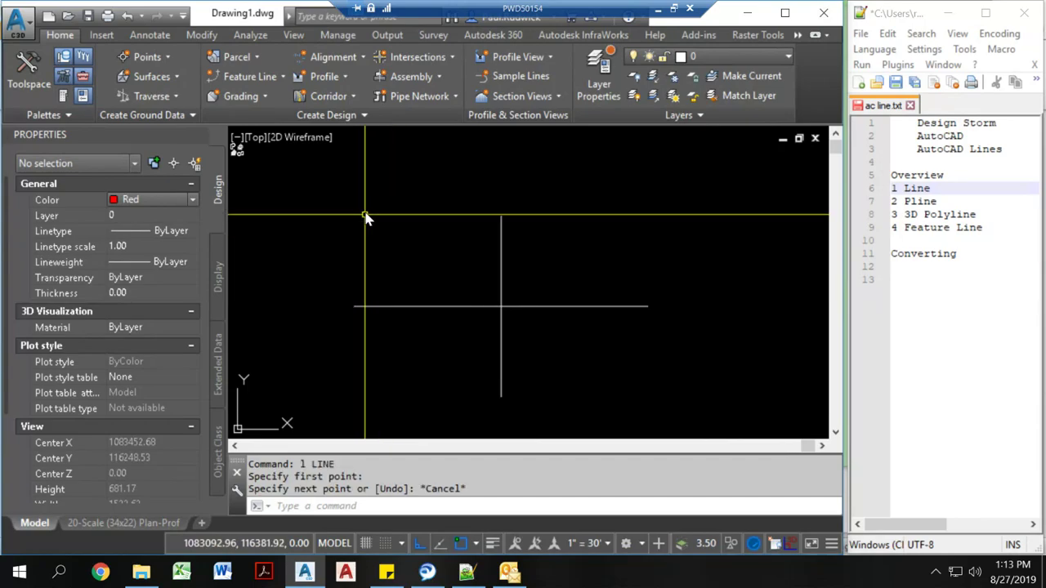
- Draw the red L as a vertical stroke and a horizontal foot
{"action": "type", "text": "l"}
{"action": "key", "text": "Return"}
{"action": "left_click", "coordinate": [371, 221]}
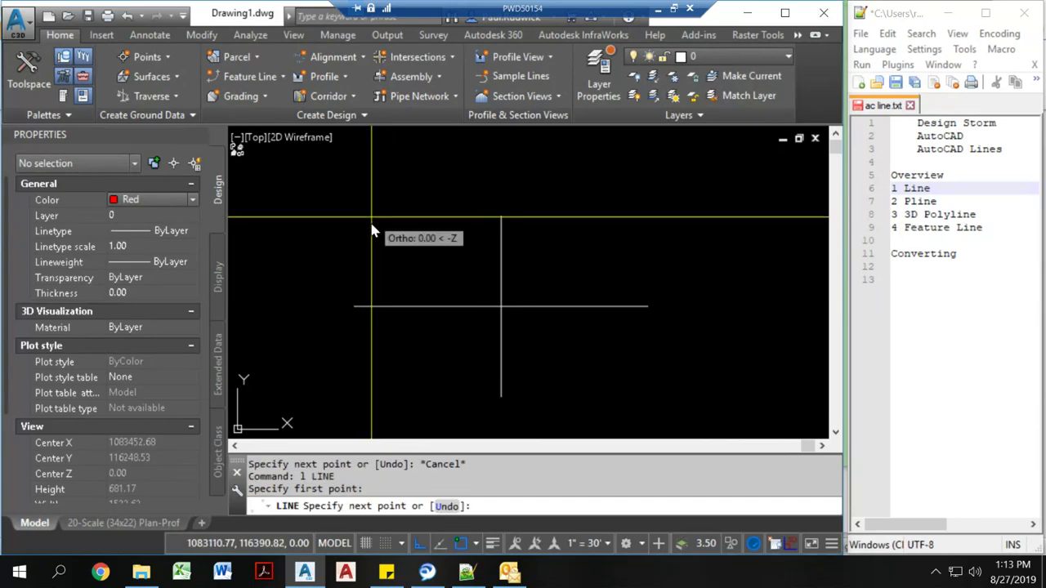
{"action": "left_click", "coordinate": [371, 293]}
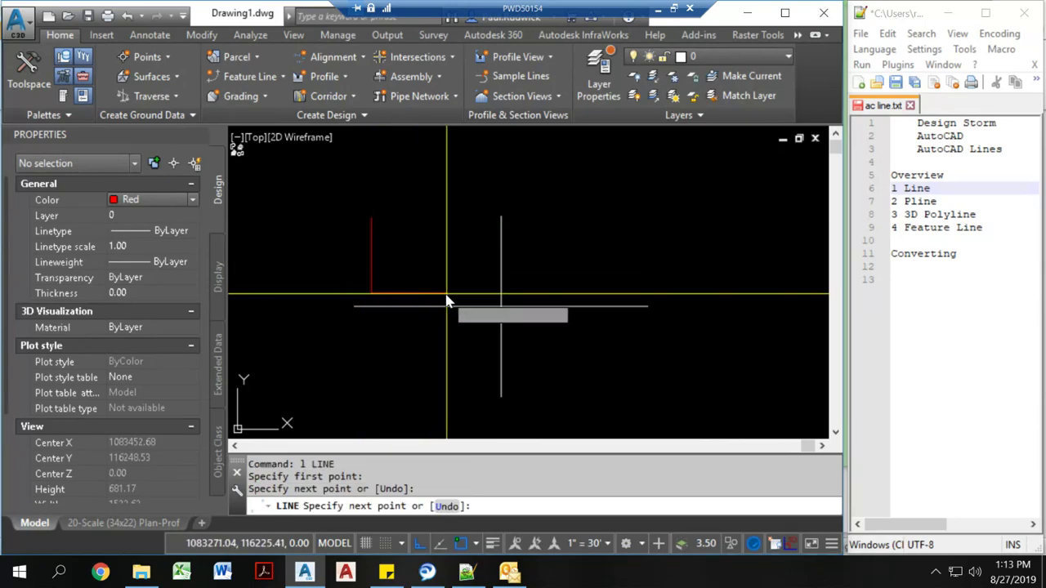
{"action": "left_click", "coordinate": [448, 296]}
{"action": "key", "text": "Escape"}
- Select the red horizontal and vertical lines in turn to check them
{"action": "left_click", "coordinate": [426, 301]}
{"action": "left_click", "coordinate": [374, 259]}
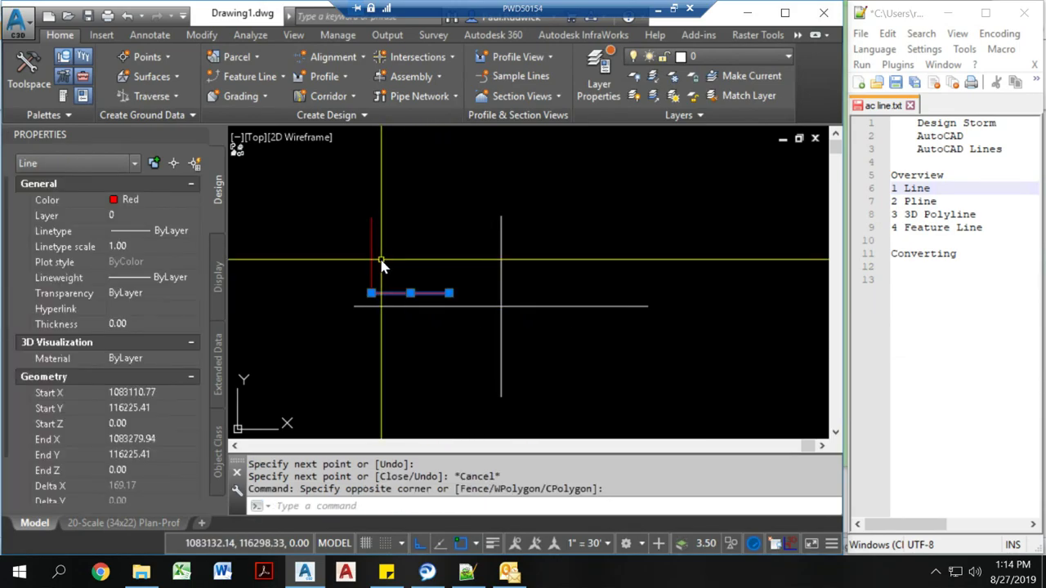
{"action": "key", "text": "Escape"}
{"action": "left_click", "coordinate": [368, 255]}
{"action": "key", "text": "Escape"}
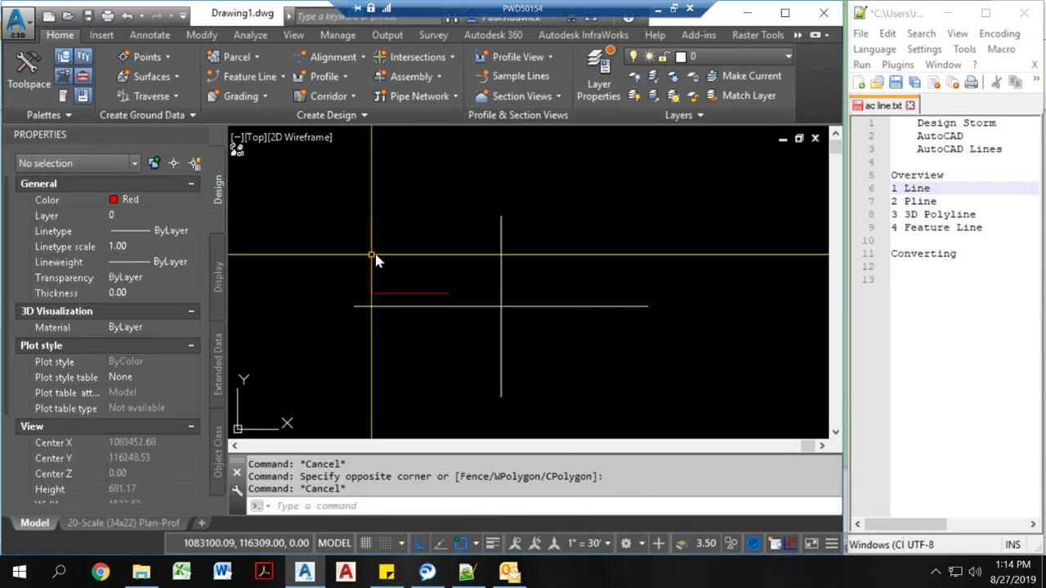
{"action": "left_click", "coordinate": [374, 258]}
{"action": "left_click", "coordinate": [369, 223]}
{"action": "key", "text": "Escape"}
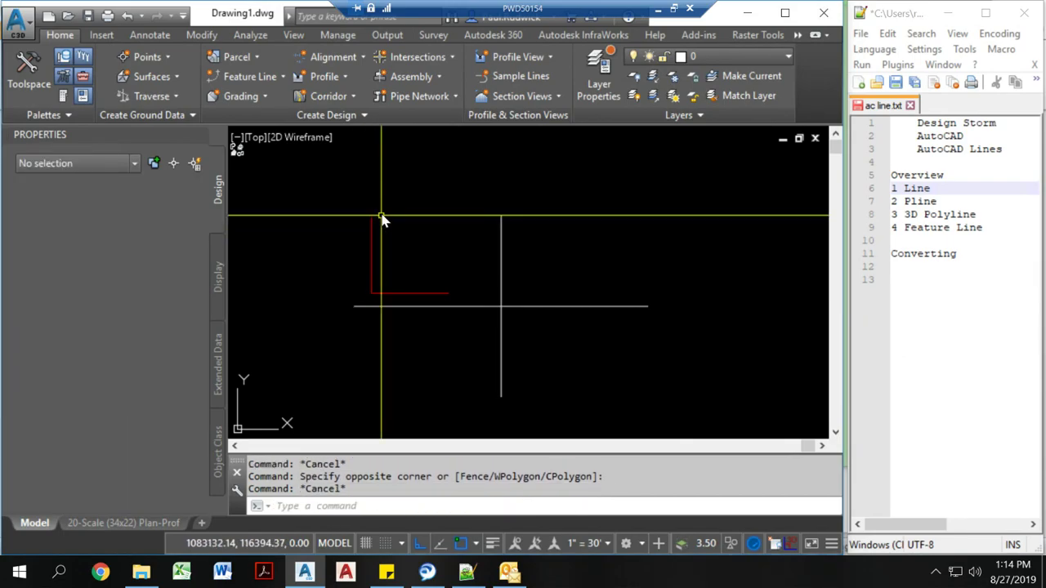
{"action": "left_click", "coordinate": [382, 264]}
{"action": "left_click", "coordinate": [368, 250]}
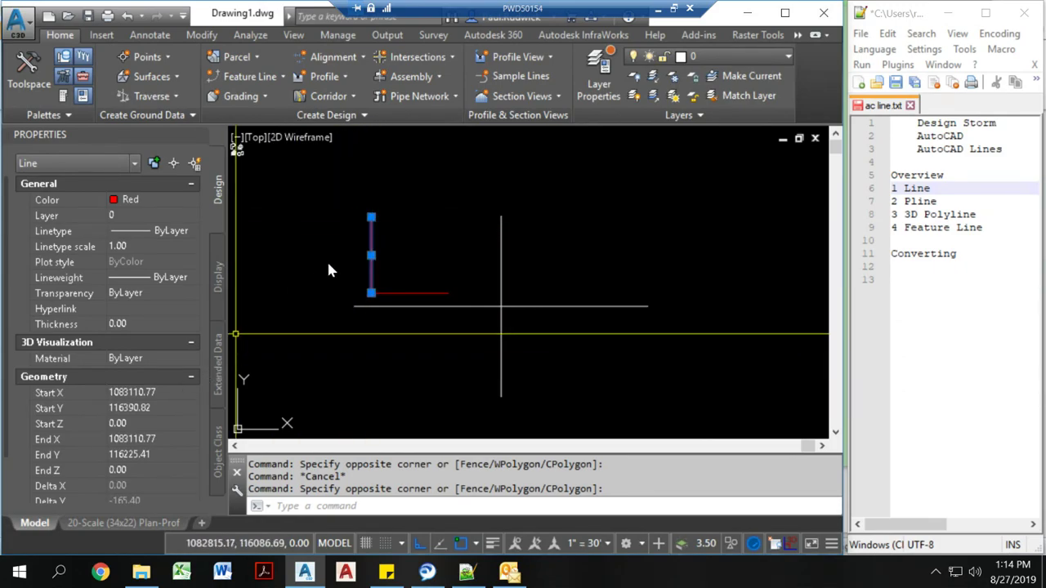
{"action": "key", "text": "Escape"}
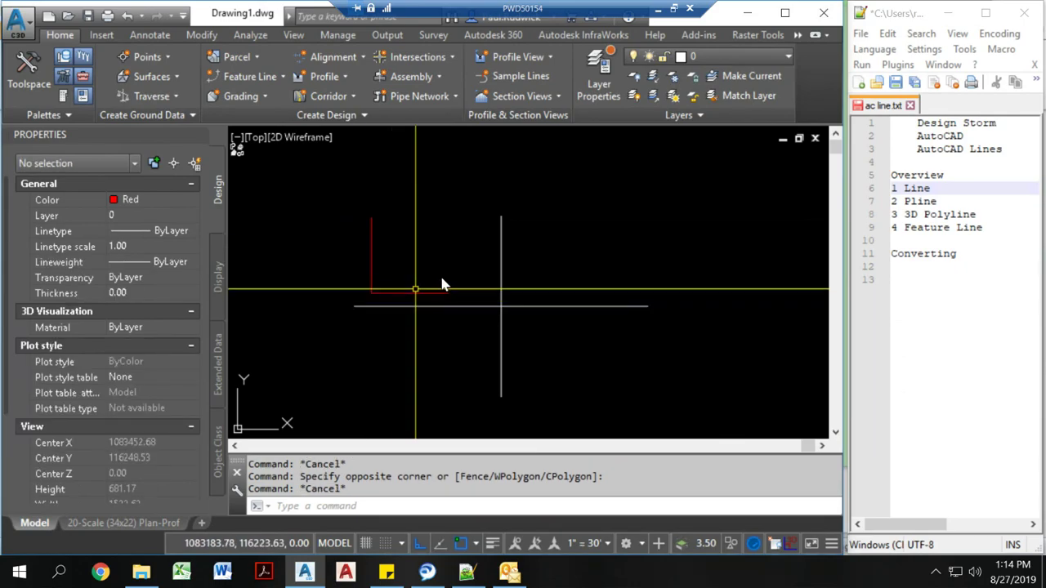
- Set colour to Green and draw the P outline as one polyline: stem, diagonal, back to stem
{"action": "left_click", "coordinate": [156, 198]}
{"action": "left_click", "coordinate": [147, 276]}
{"action": "key", "text": "Escape"}
{"action": "key", "text": "Return"}
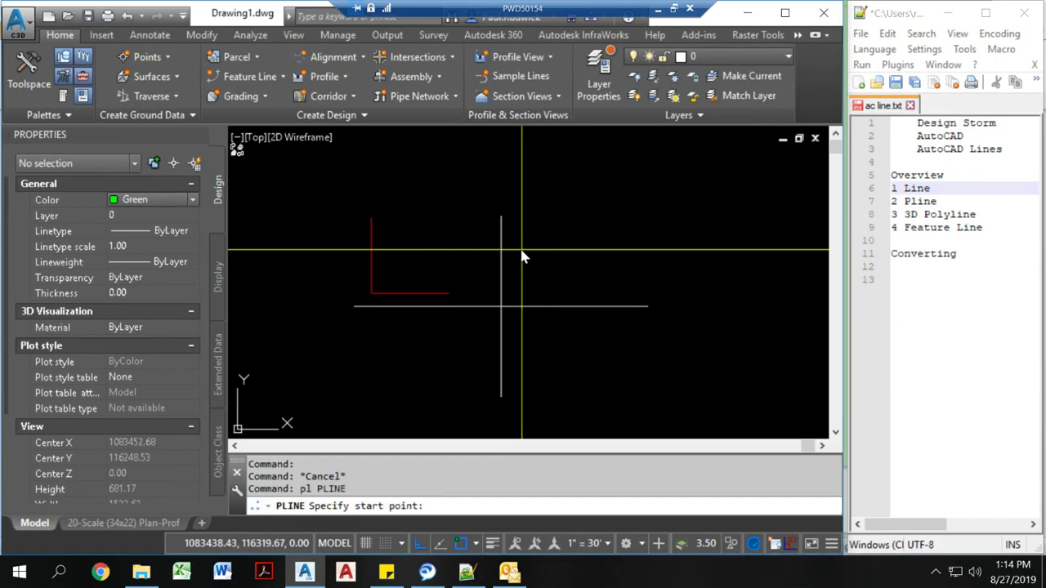
{"action": "left_click", "coordinate": [516, 297]}
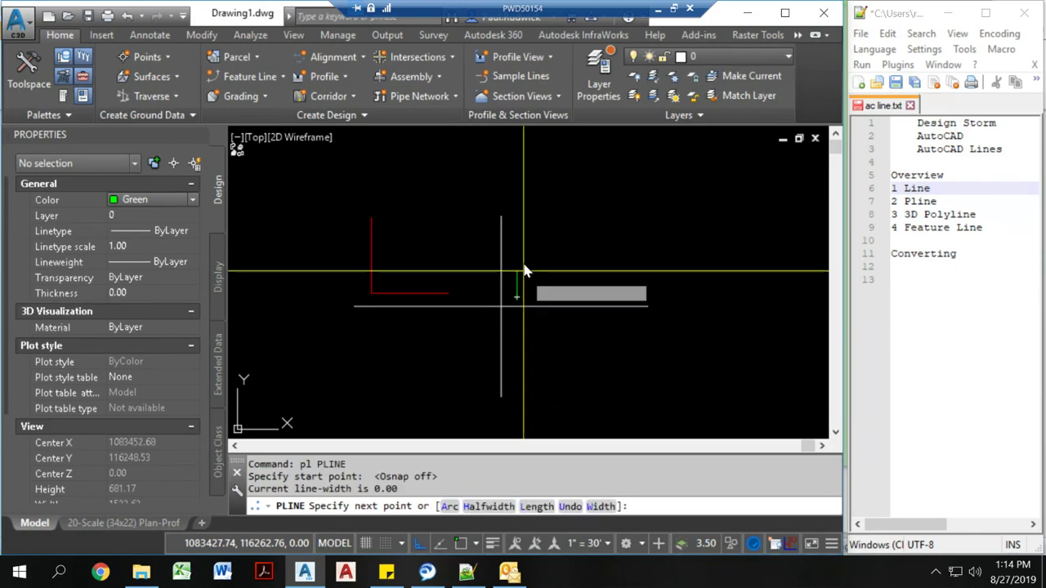
{"action": "left_click", "coordinate": [518, 222]}
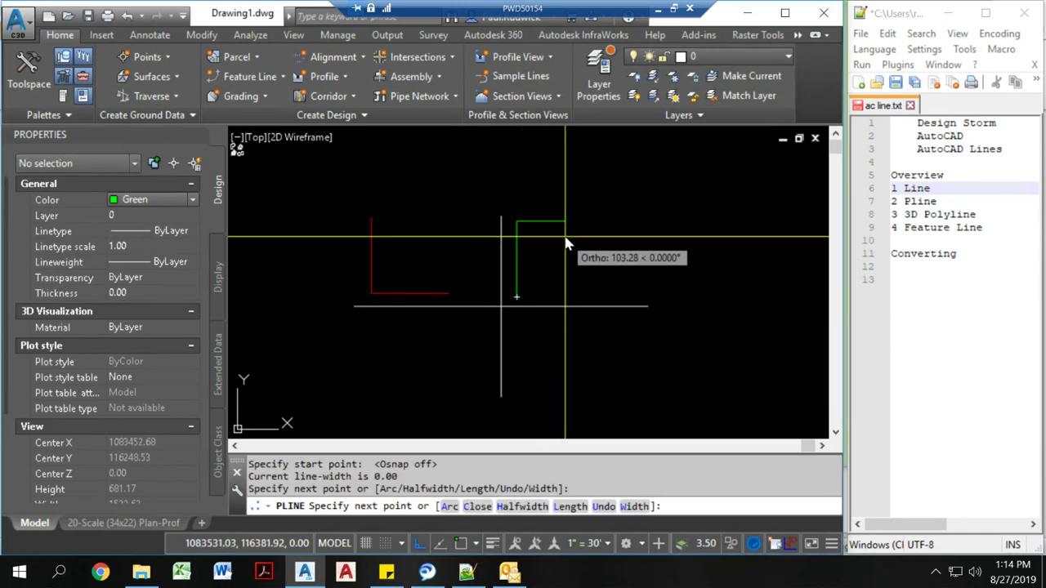
{"action": "key", "text": "F8"}
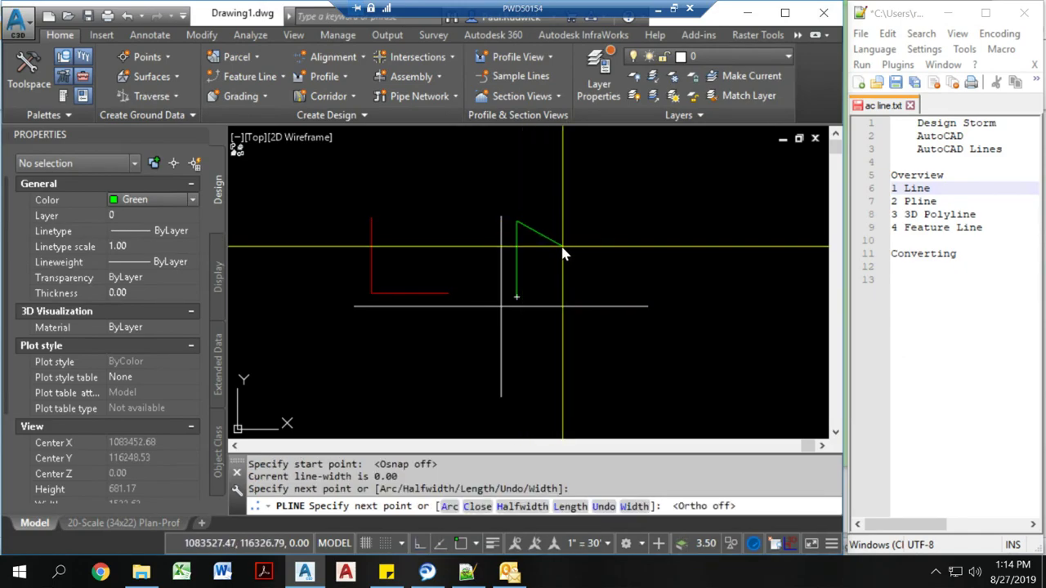
{"action": "left_click", "coordinate": [563, 246]}
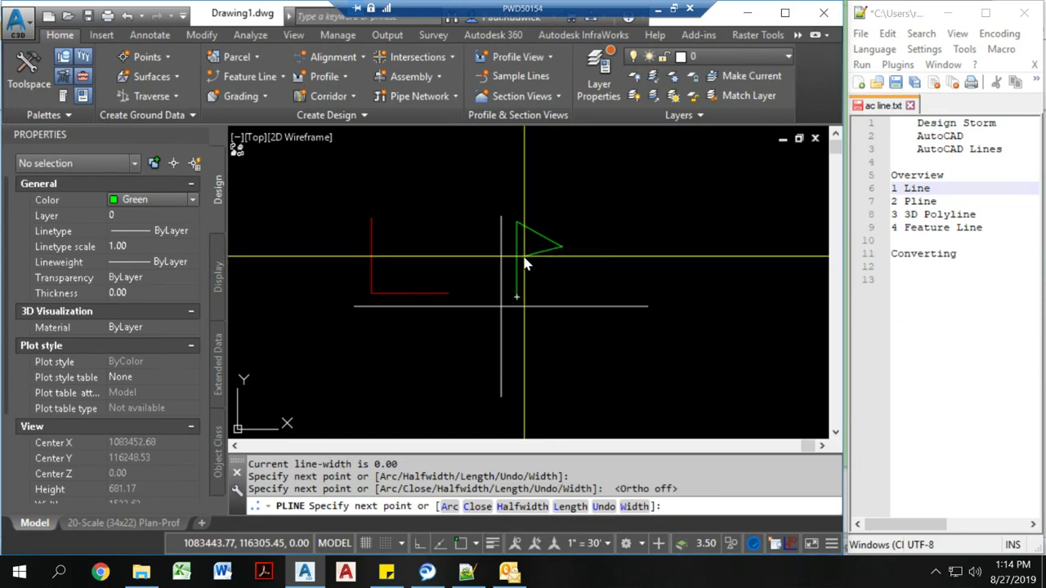
{"action": "left_click", "coordinate": [518, 262]}
{"action": "key", "text": "Escape"}
- Convert the P's lower bowl edge into an arc
{"action": "left_click", "coordinate": [531, 257]}
{"action": "mouse_move", "coordinate": [539, 255]}
{"action": "scroll", "coordinate": [539, 260], "scroll_direction": "up", "scroll_amount": 2}
{"action": "left_click", "coordinate": [610, 321]}
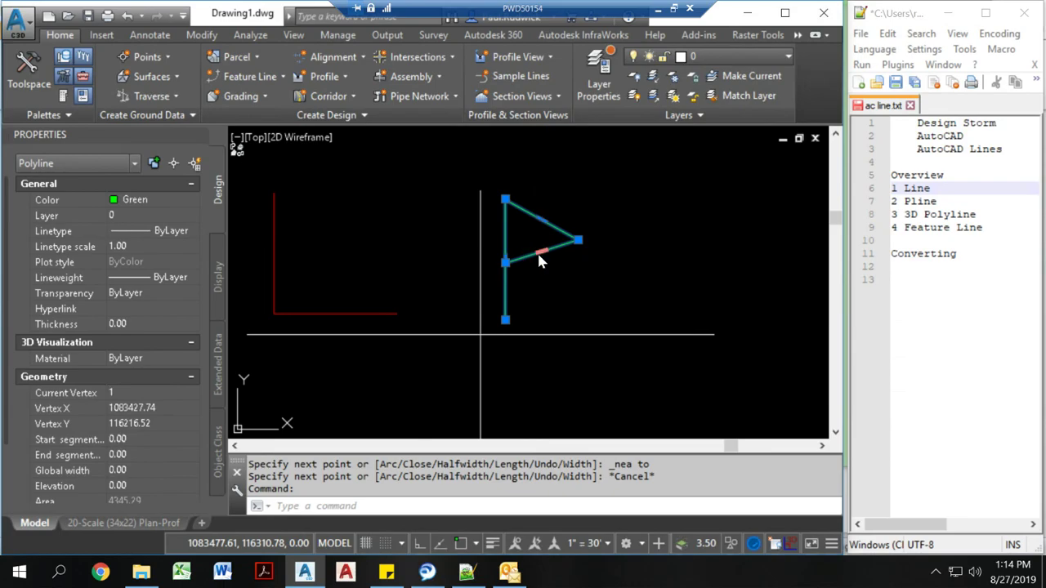
{"action": "left_click", "coordinate": [542, 265]}
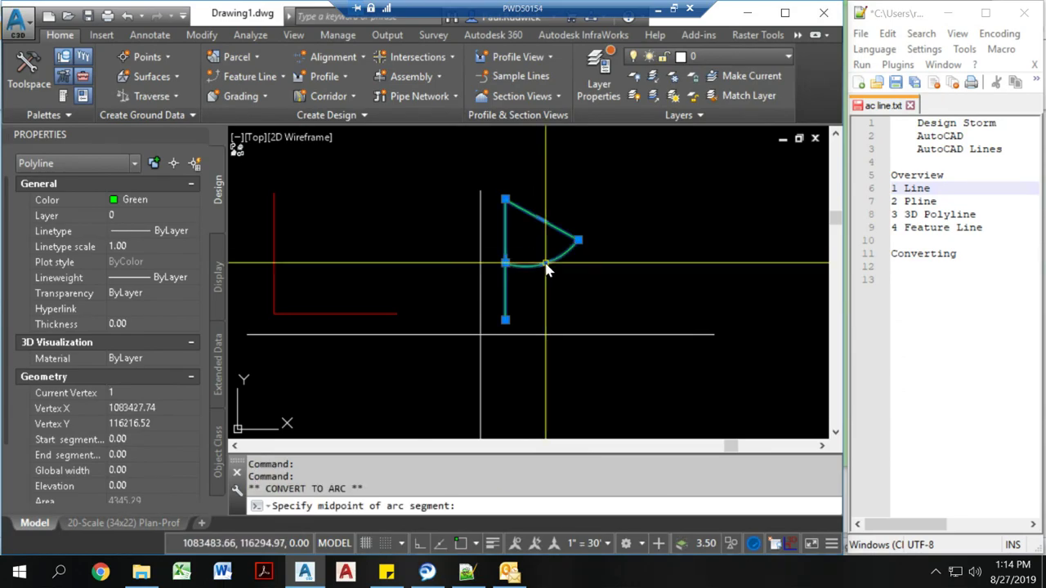
- Convert the P's top bowl edge into an arc to round the letter
{"action": "mouse_move", "coordinate": [541, 220]}
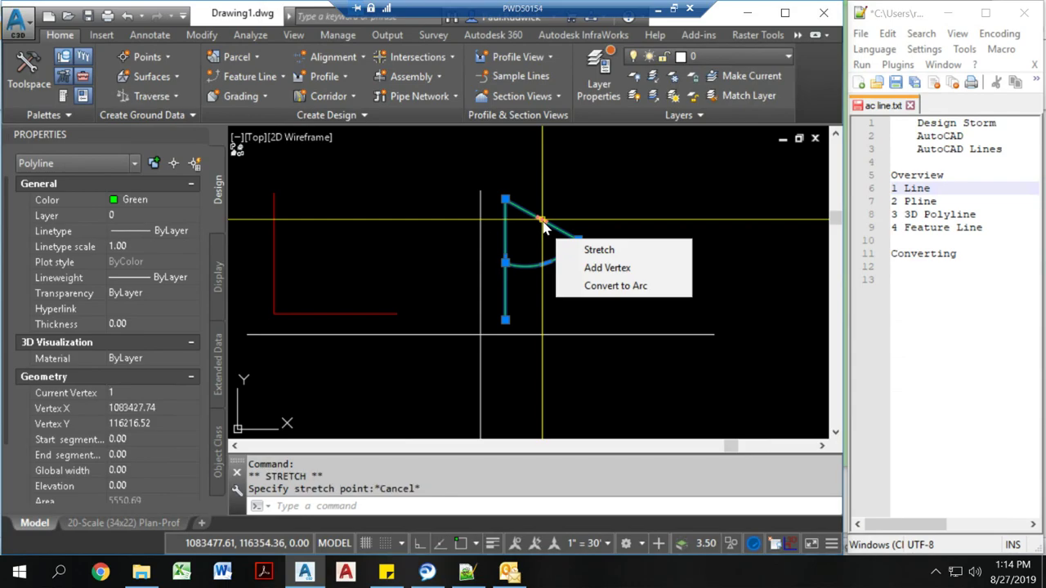
{"action": "left_click", "coordinate": [542, 222]}
{"action": "key", "text": "Escape"}
{"action": "left_click", "coordinate": [543, 223]}
{"action": "key", "text": "ctrl"}
{"action": "key", "text": "Escape"}
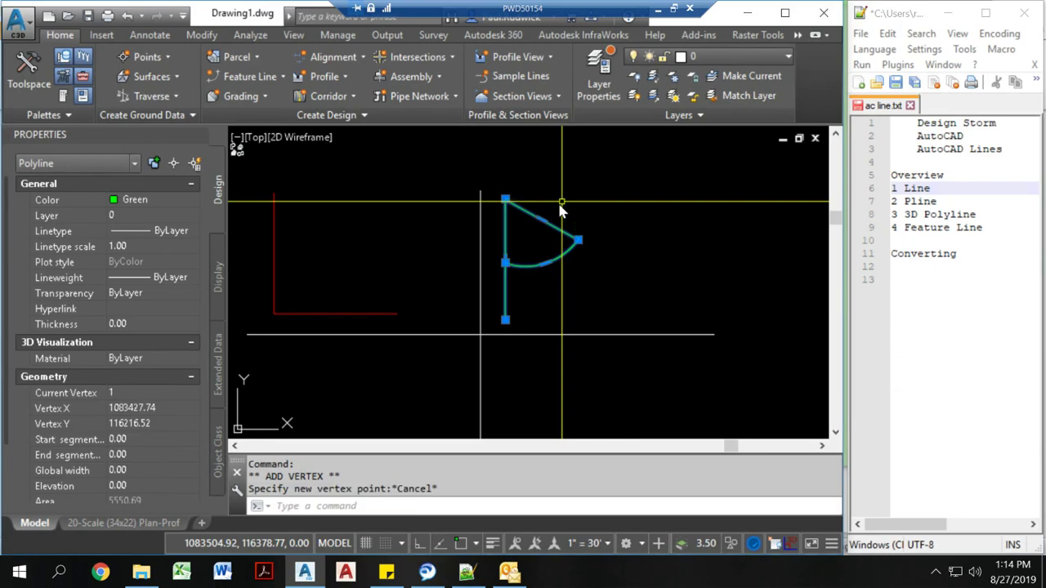
{"action": "mouse_move", "coordinate": [543, 224]}
{"action": "left_click", "coordinate": [613, 280]}
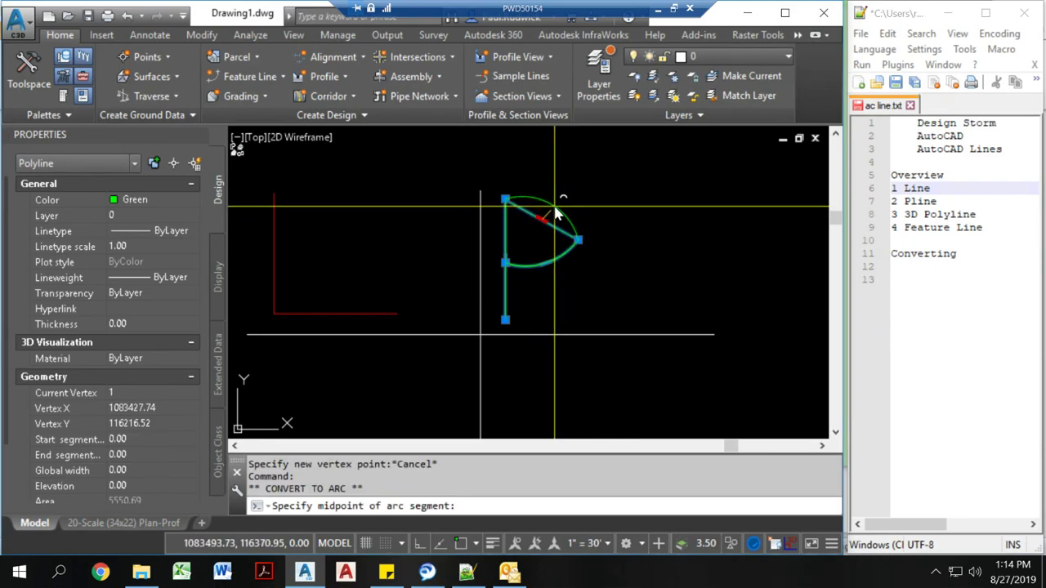
{"action": "left_click", "coordinate": [555, 214]}
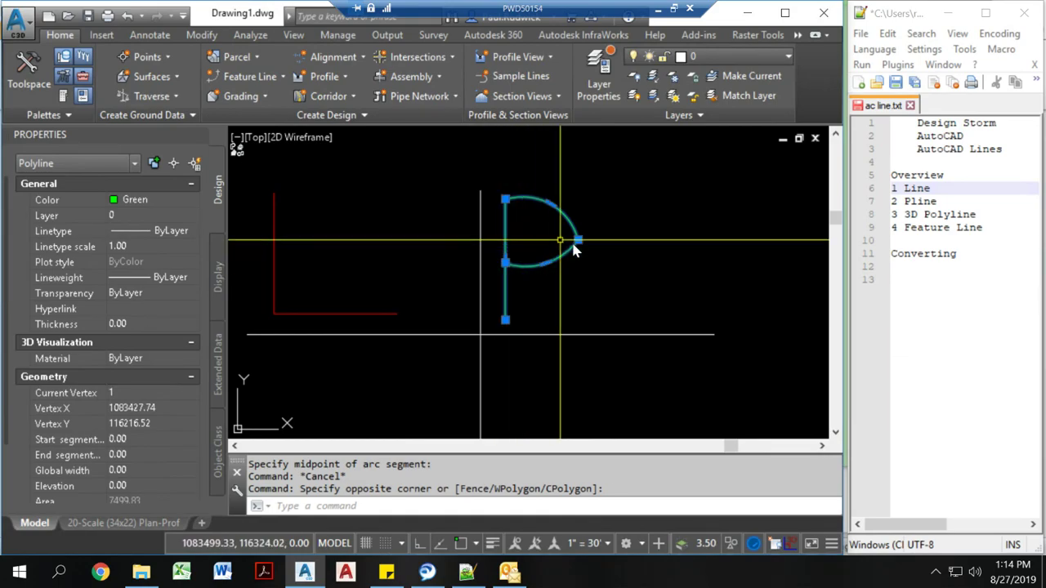
{"action": "key", "text": "Escape"}
- Draw a green L polyline with PL and Ortho, vertical stroke then horizontal foot
{"action": "type", "text": "pl"}
{"action": "key", "text": "Return"}
{"action": "left_click", "coordinate": [621, 197]}
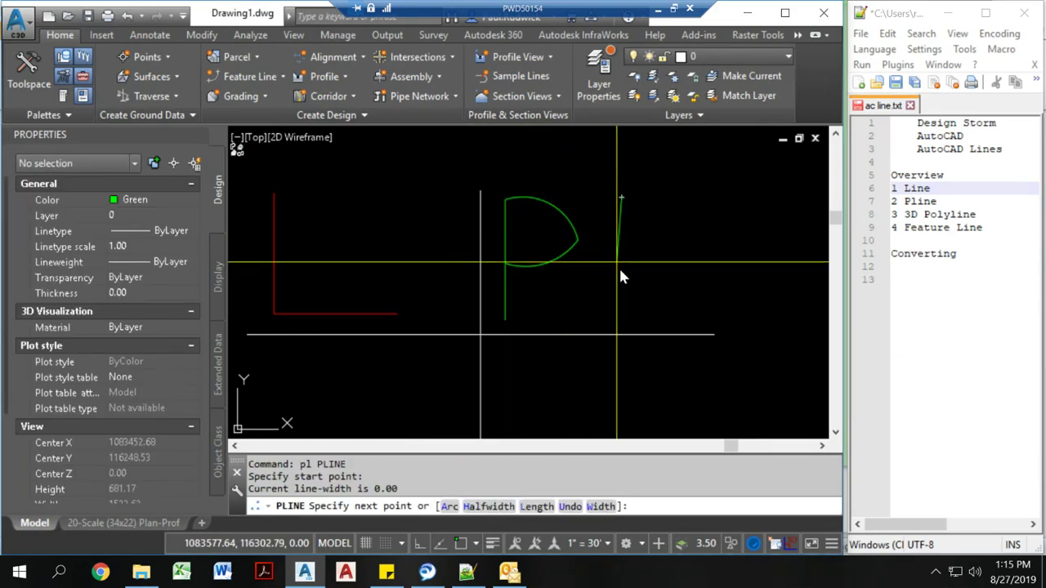
{"action": "key", "text": "F8"}
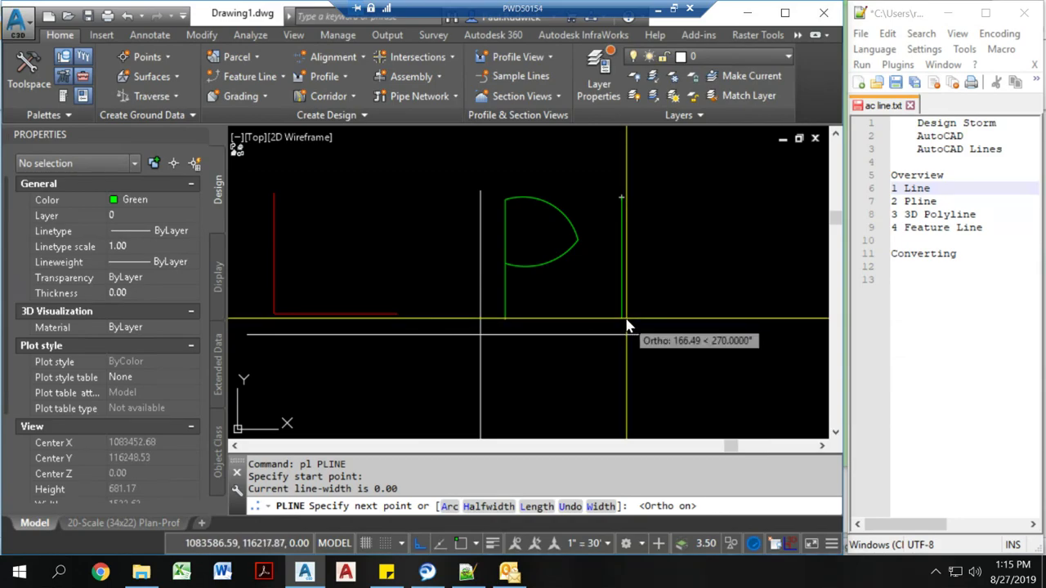
{"action": "left_click", "coordinate": [623, 319]}
{"action": "left_click", "coordinate": [716, 319]}
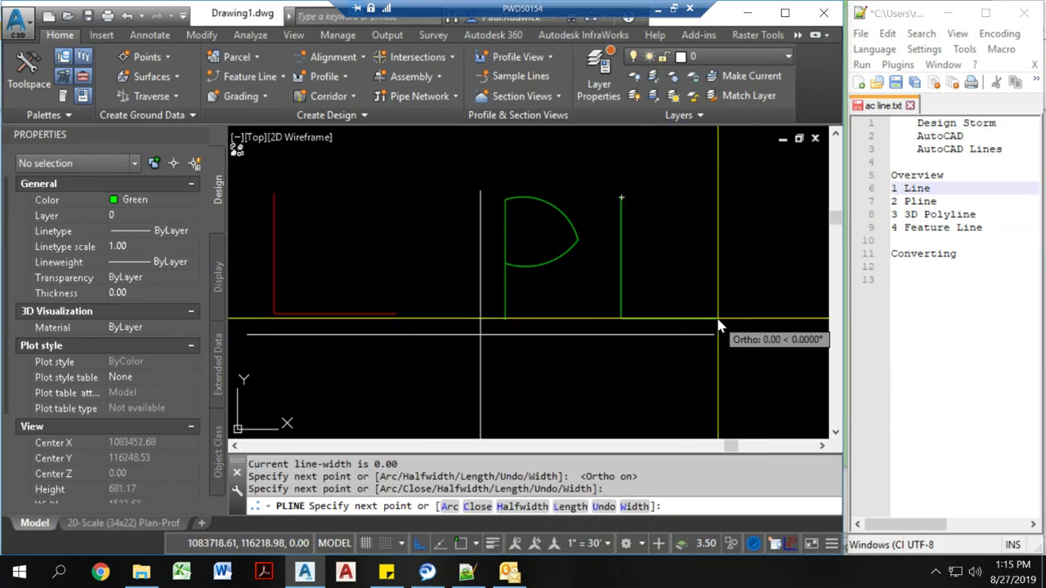
{"action": "key", "text": "F8"}
{"action": "key", "text": "Escape"}
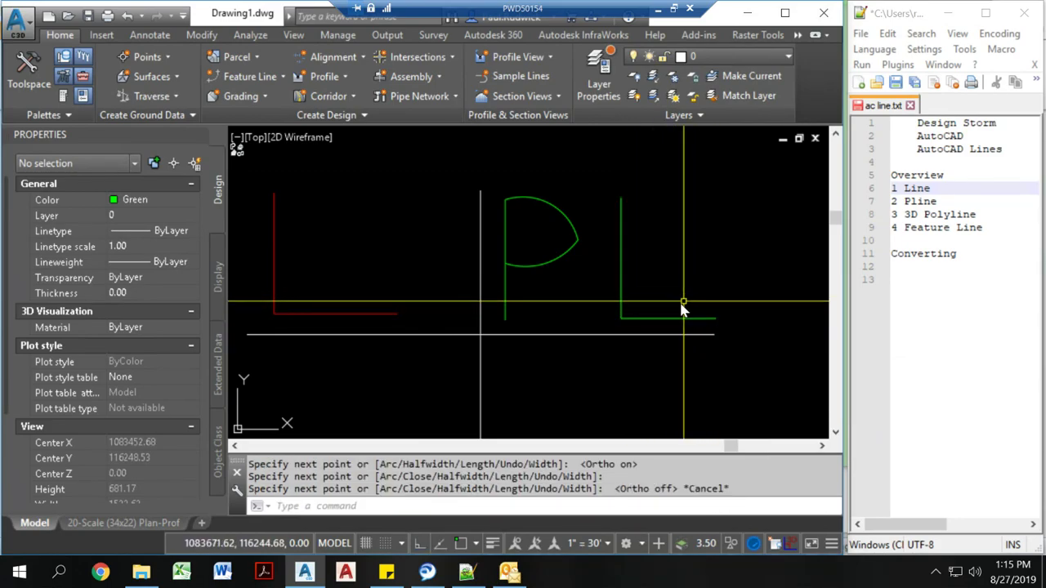
- Set the L polyline's Closed property to Yes, turning it into a triangle
{"action": "middle_click_drag", "start_coordinate": [677, 294], "coordinate": [648, 280]}
{"action": "scroll", "coordinate": [637, 302], "scroll_direction": "down", "scroll_amount": 2}
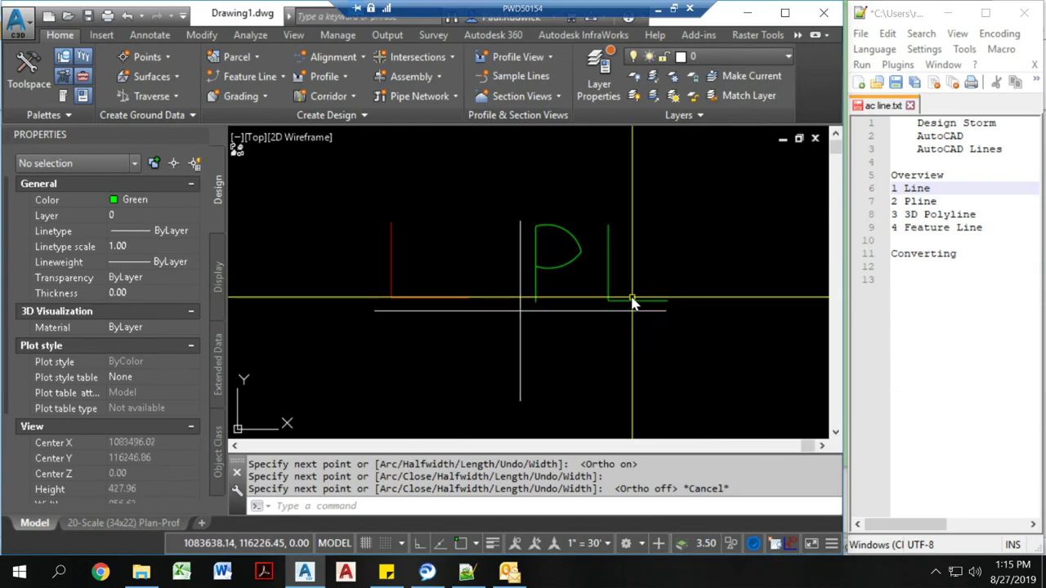
{"action": "left_click", "coordinate": [633, 290]}
{"action": "left_click", "coordinate": [620, 306]}
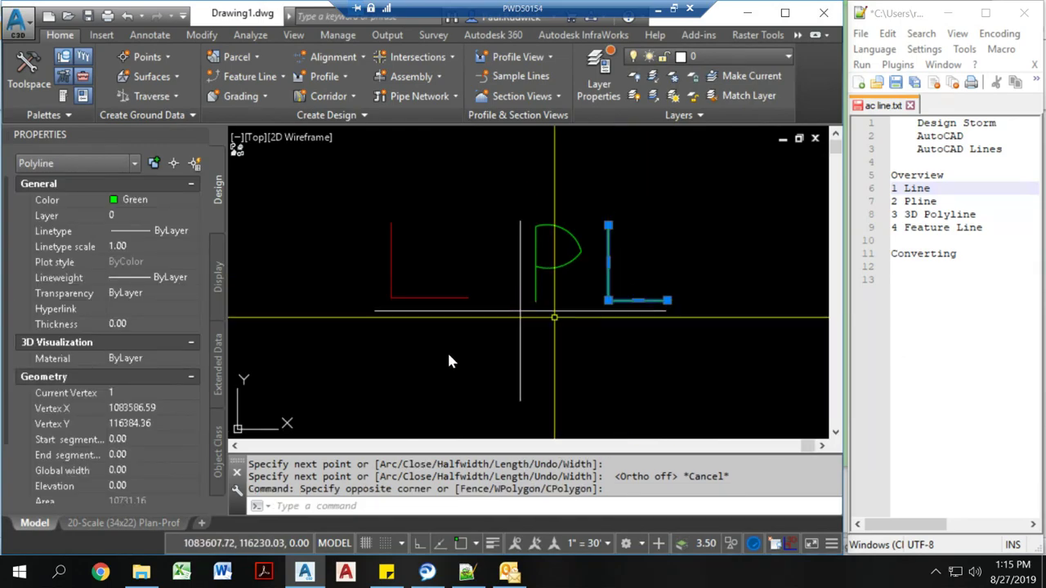
{"action": "scroll", "coordinate": [172, 478], "scroll_direction": "down", "scroll_amount": 2}
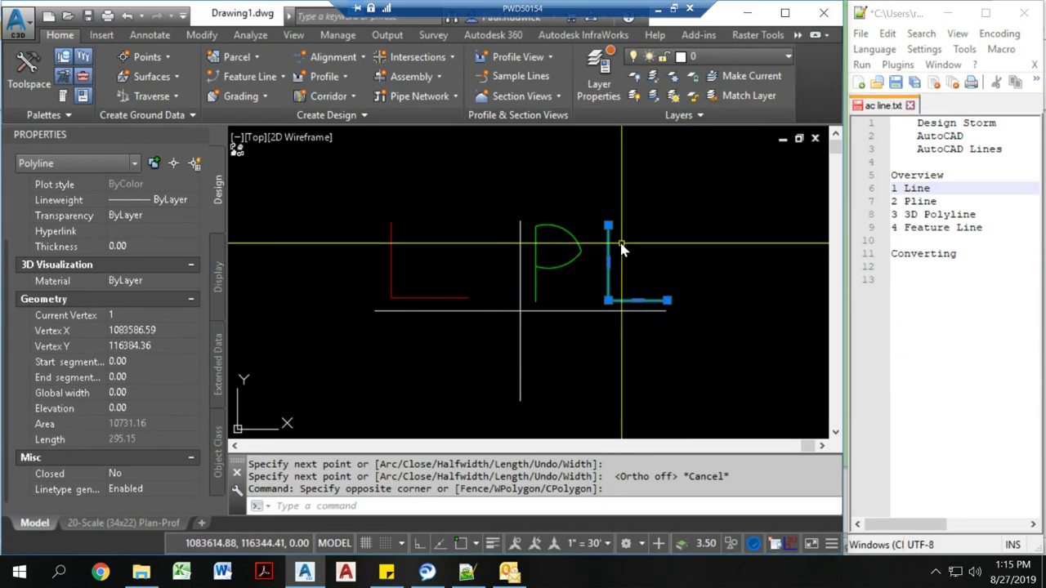
{"action": "left_click", "coordinate": [166, 474]}
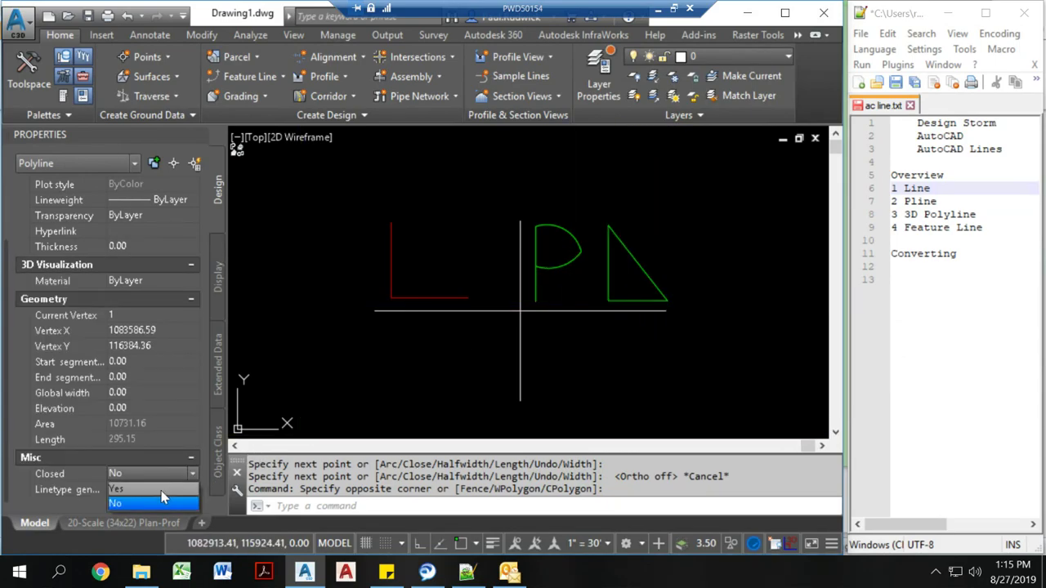
{"action": "left_click", "coordinate": [160, 488]}
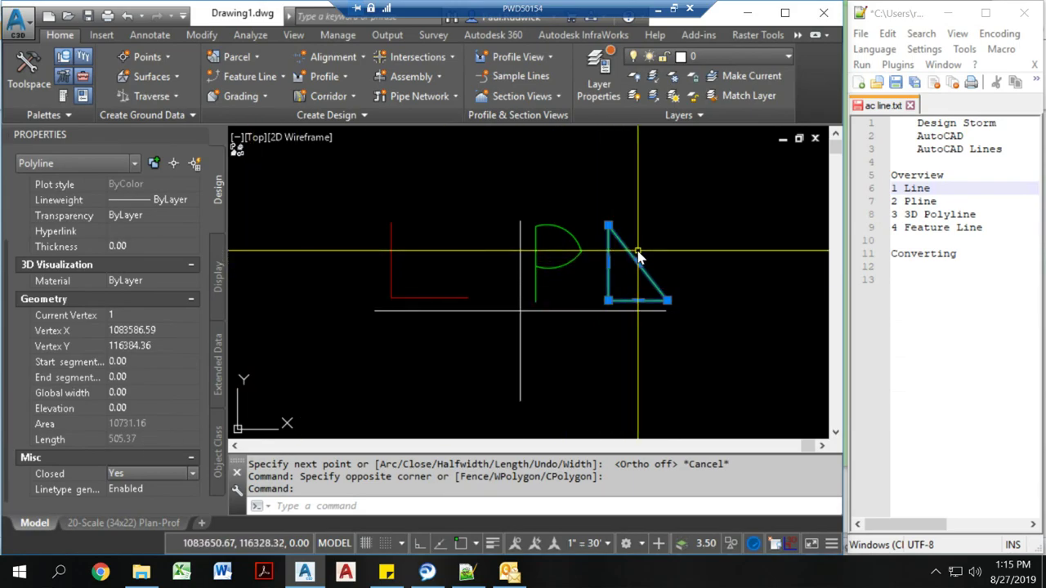
{"action": "key", "text": "Escape"}
- Set the triangle's Closed property back to No to restore the L
{"action": "left_click", "coordinate": [679, 306]}
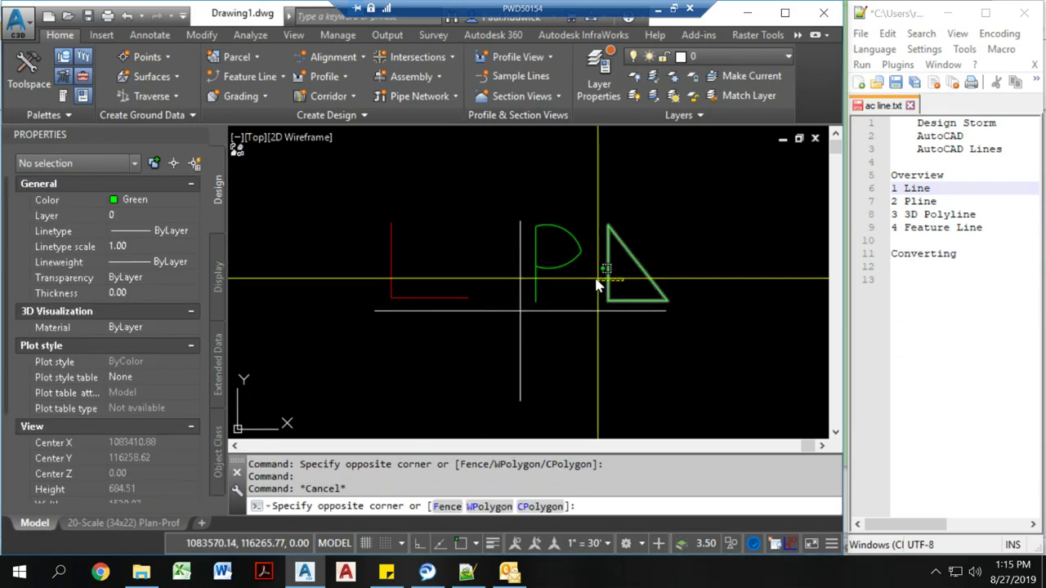
{"action": "left_click", "coordinate": [595, 282]}
{"action": "scroll", "coordinate": [143, 444], "scroll_direction": "down", "scroll_amount": 2}
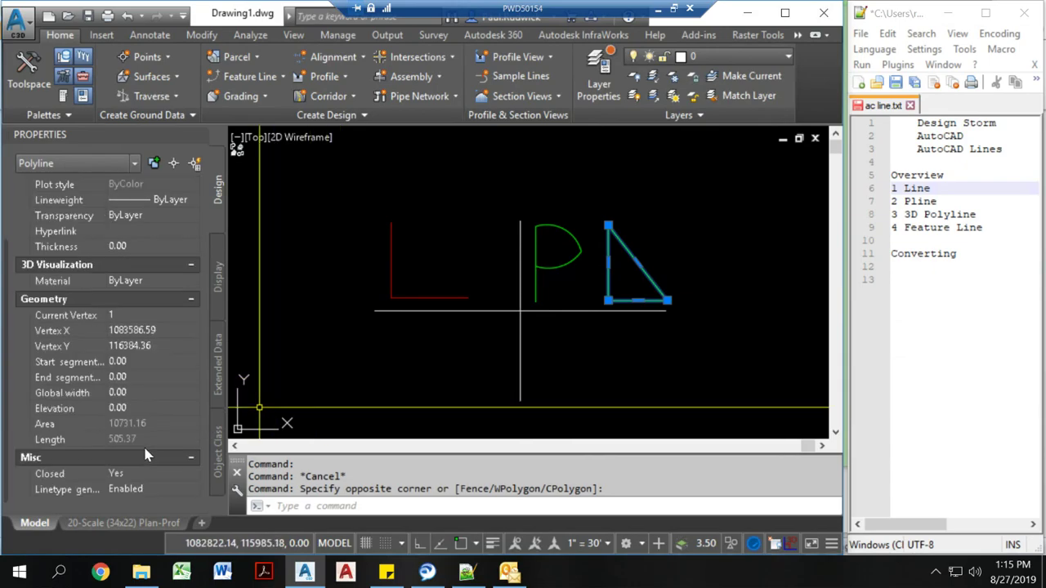
{"action": "left_click", "coordinate": [153, 474]}
{"action": "left_click", "coordinate": [144, 508]}
{"action": "key", "text": "Escape"}
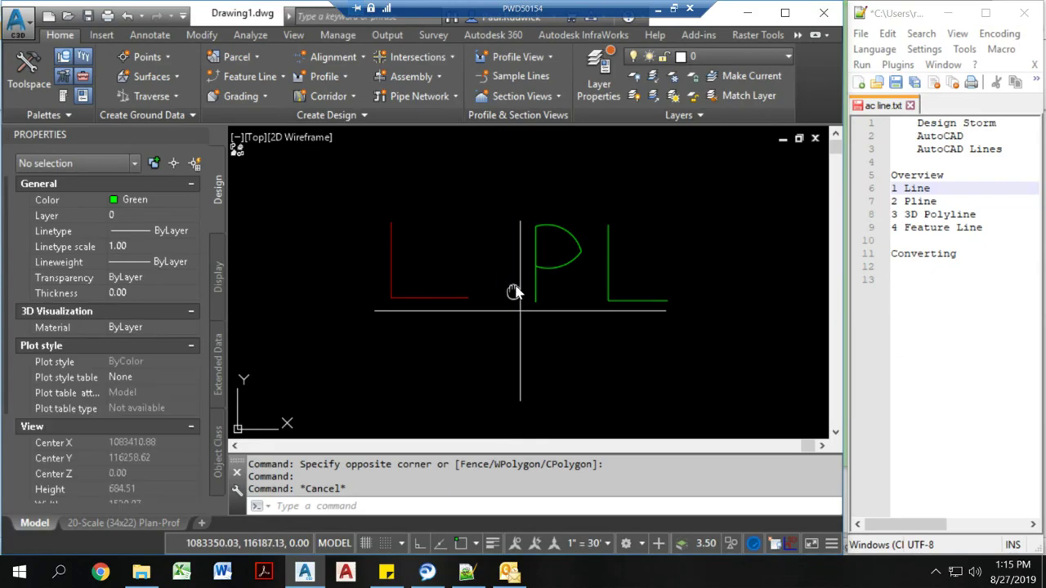
- Mark the Pline item in the notes and reselect the green L
{"action": "middle_click_drag", "start_coordinate": [514, 282], "coordinate": [530, 253]}
{"action": "left_click", "coordinate": [944, 203]}
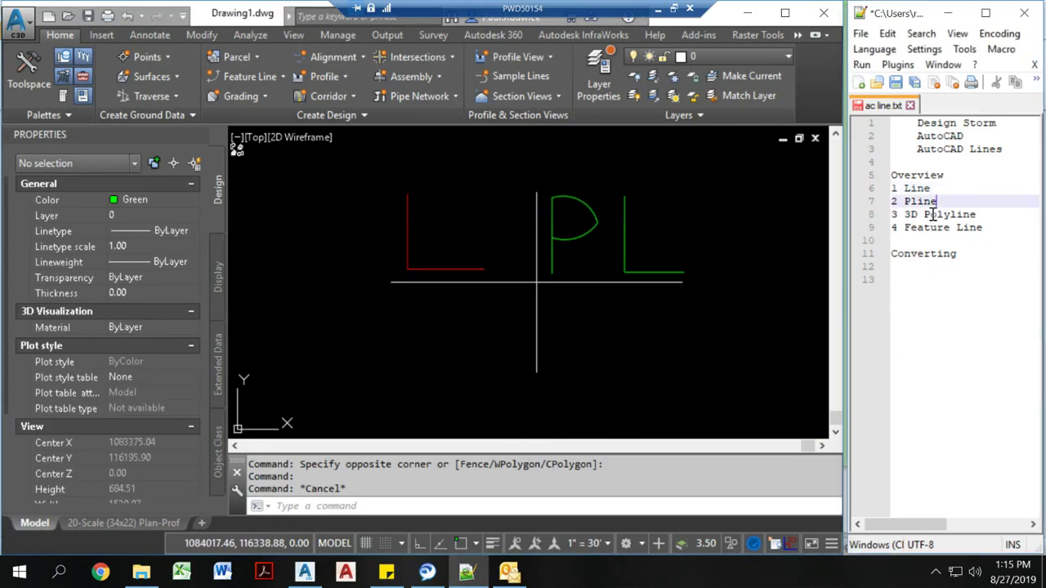
{"action": "left_click", "coordinate": [470, 309]}
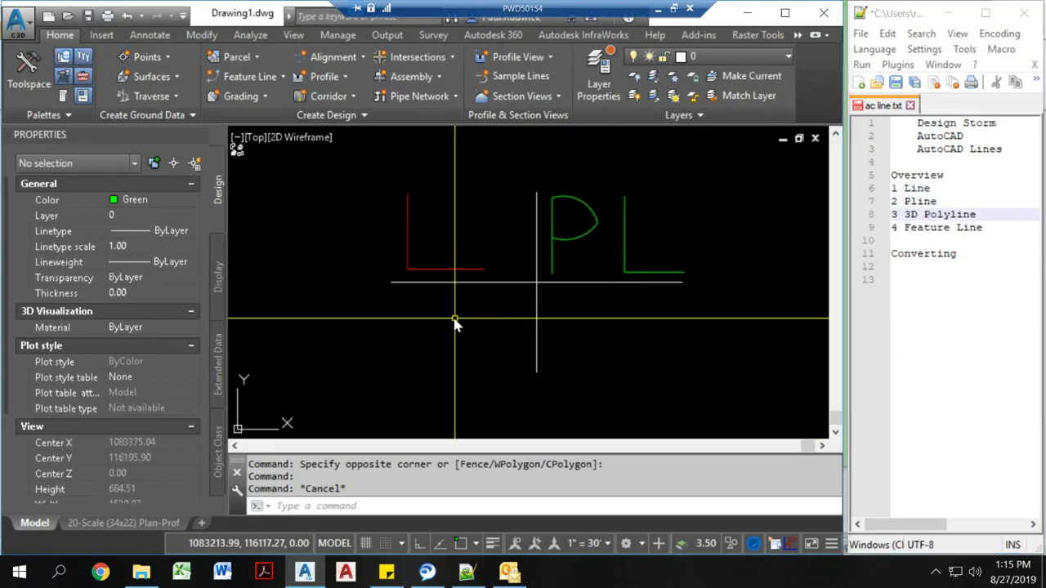
{"action": "middle_click_drag", "start_coordinate": [460, 321], "coordinate": [479, 309]}
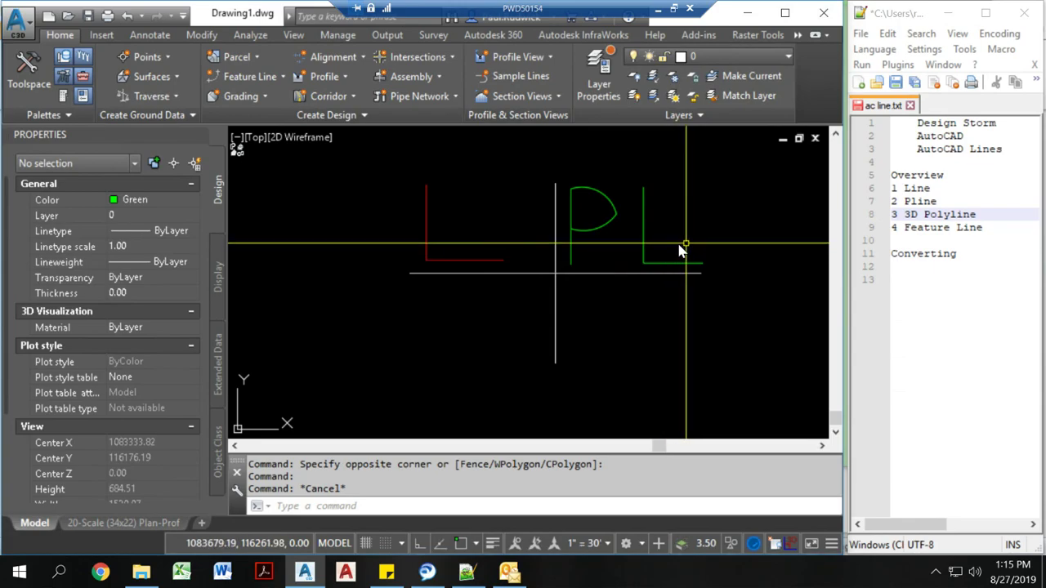
{"action": "left_click", "coordinate": [642, 252]}
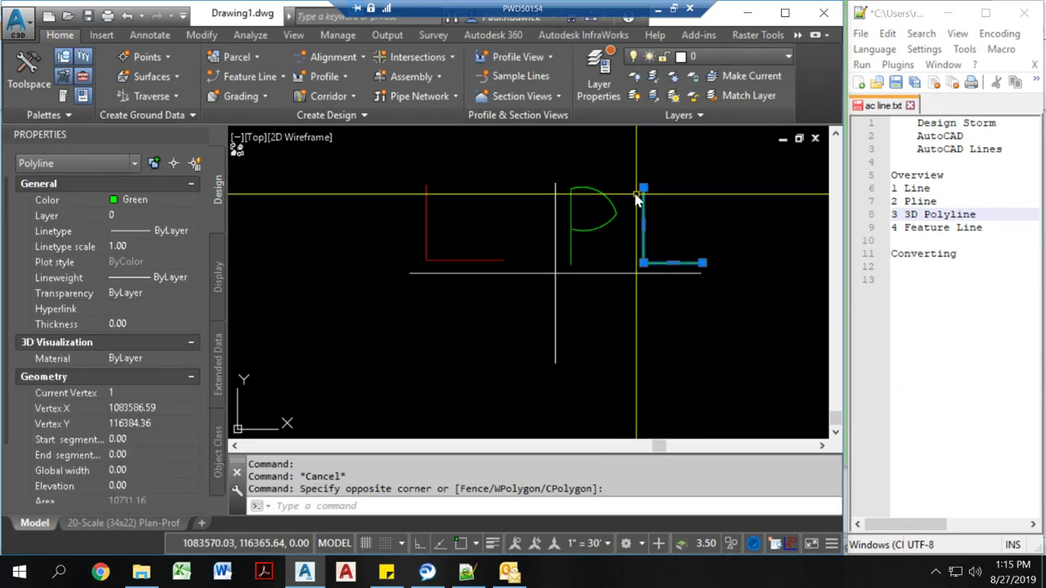
{"action": "key", "text": "Escape"}
{"action": "key", "text": "Escape"}
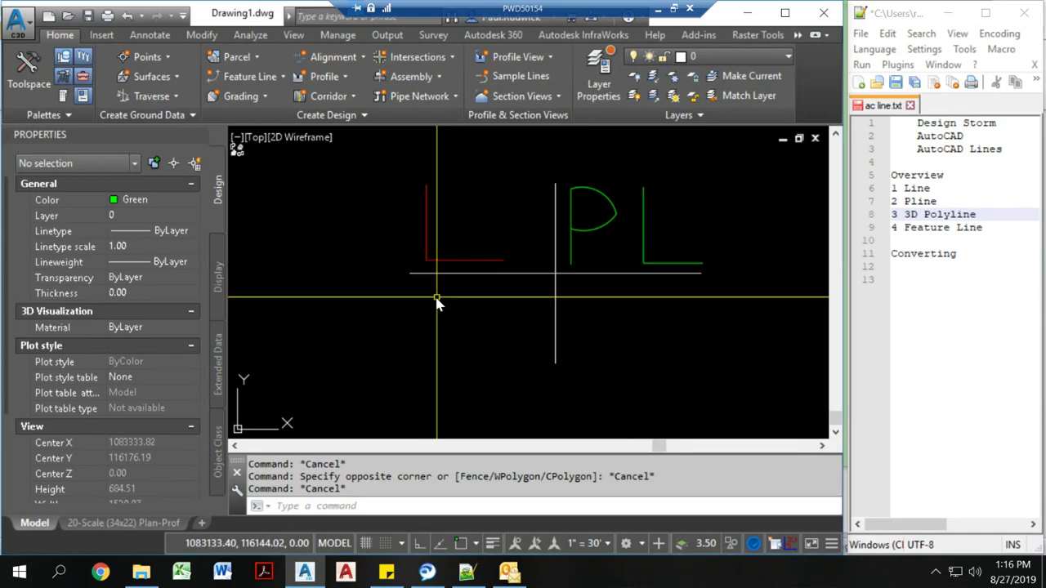
- Draw a yellow five-vertex zigzag 3D polyline below the red L using 3DPOLY
{"action": "type", "text": "3"}
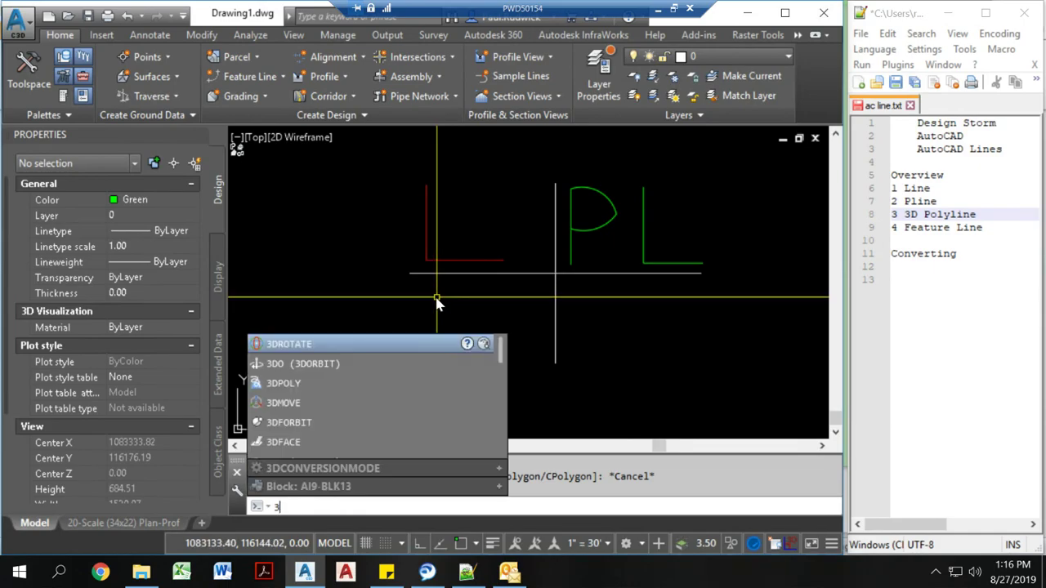
{"action": "type", "text": "Dpo"}
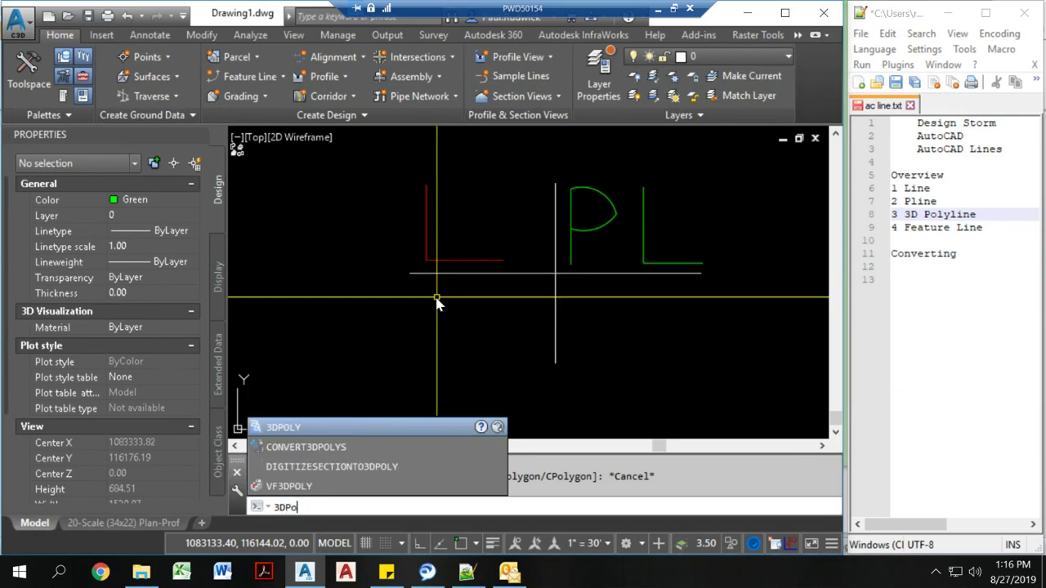
{"action": "key", "text": "Return"}
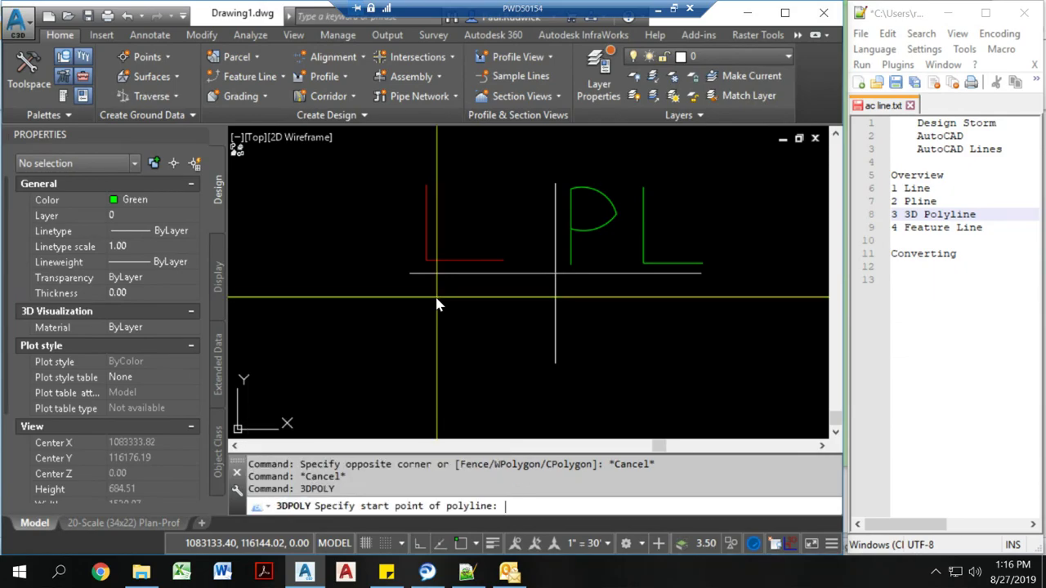
{"action": "left_click", "coordinate": [161, 199]}
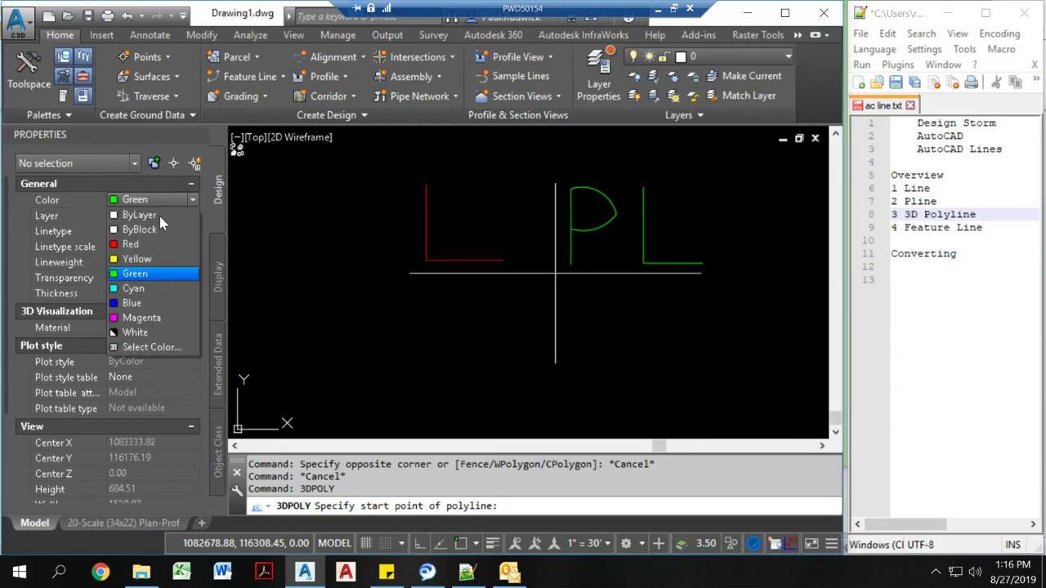
{"action": "left_click", "coordinate": [137, 259]}
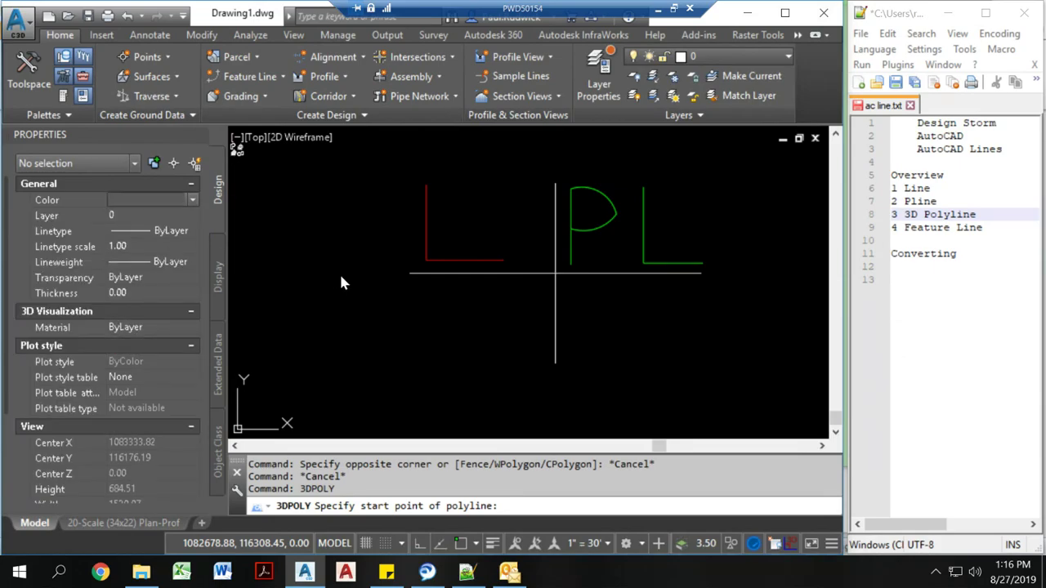
{"action": "left_click", "coordinate": [410, 291]}
{"action": "left_click", "coordinate": [471, 307]}
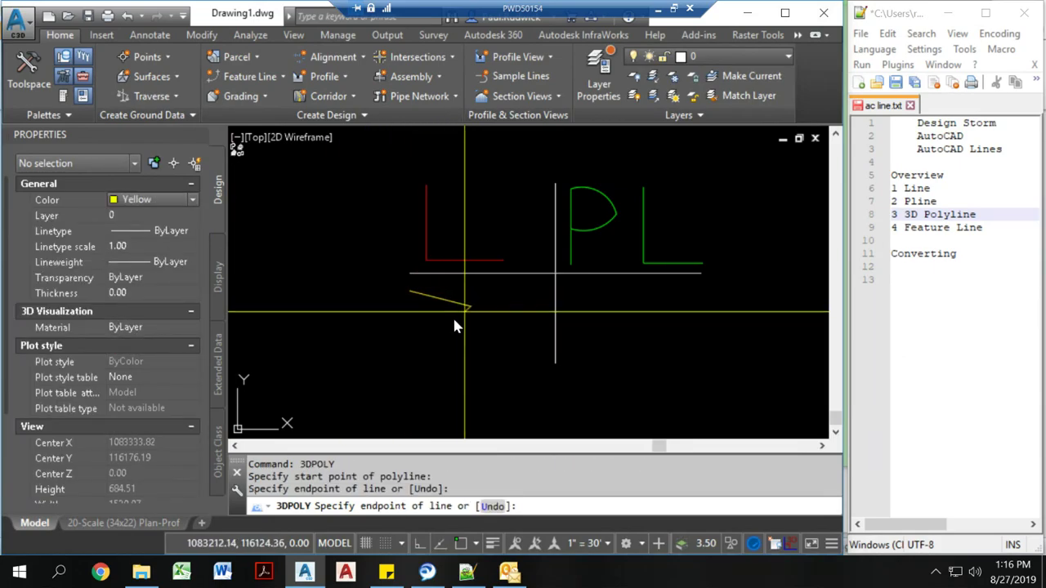
{"action": "left_click", "coordinate": [415, 329]}
{"action": "left_click", "coordinate": [465, 335]}
{"action": "left_click", "coordinate": [419, 360]}
{"action": "key", "text": "Escape"}
- Set the selected vertex's Z elevation to 4 in Properties
{"action": "left_click", "coordinate": [428, 358]}
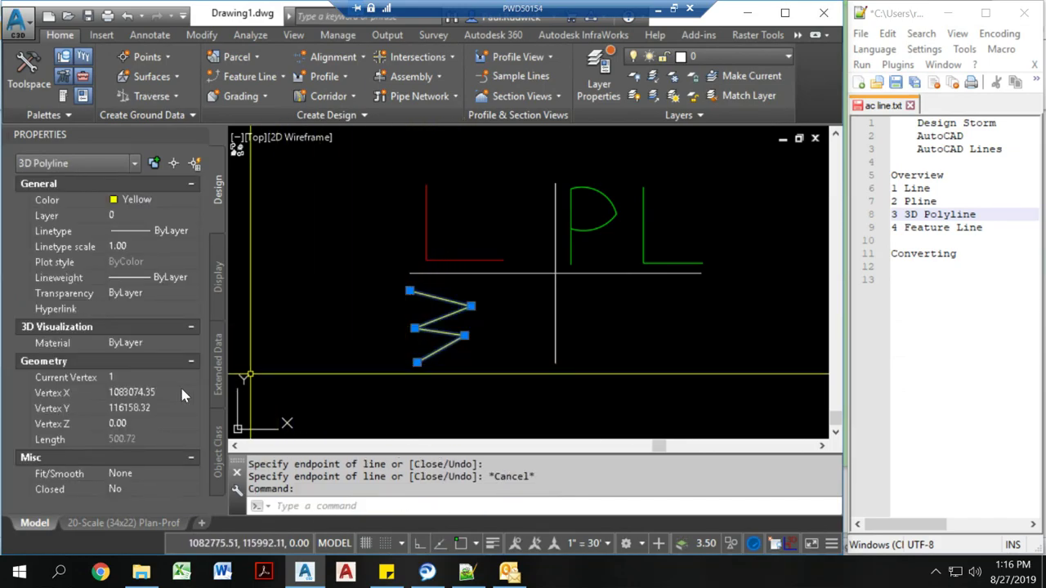
{"action": "left_click", "coordinate": [158, 378]}
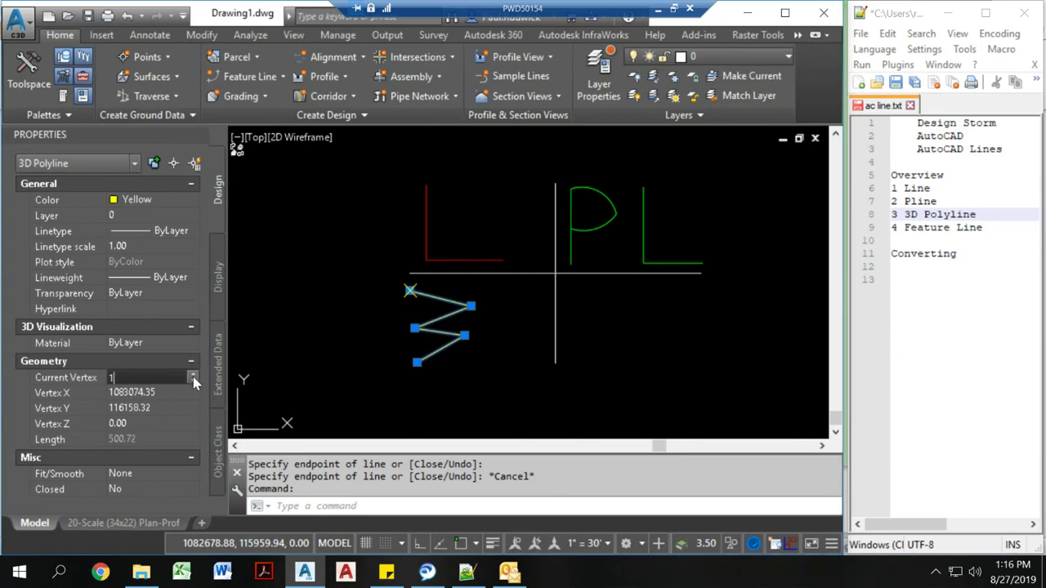
{"action": "left_click", "coordinate": [141, 422]}
{"action": "type", "text": "4"}
{"action": "key", "text": "Return"}
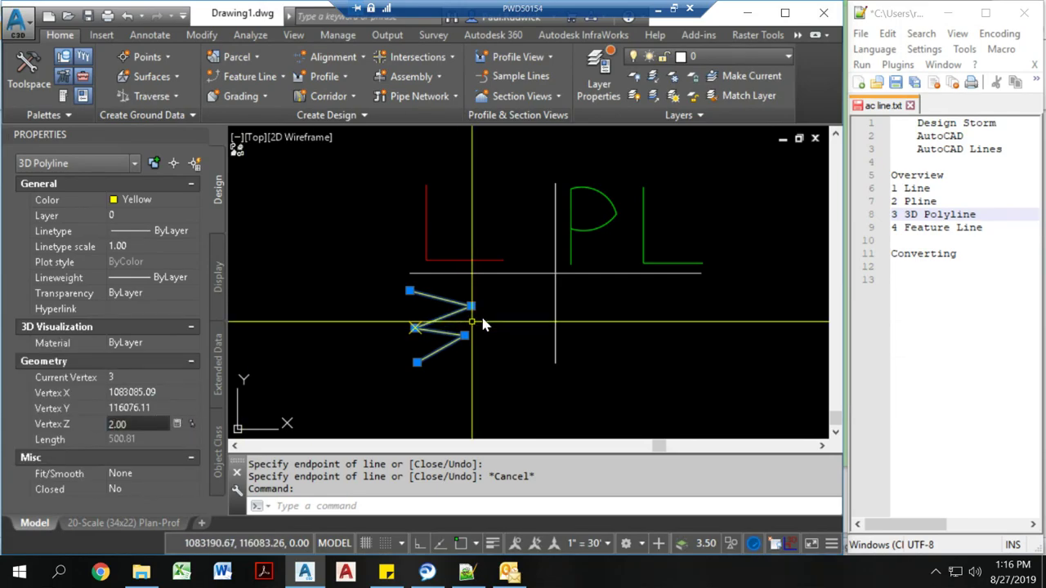
{"action": "key", "text": "Escape"}
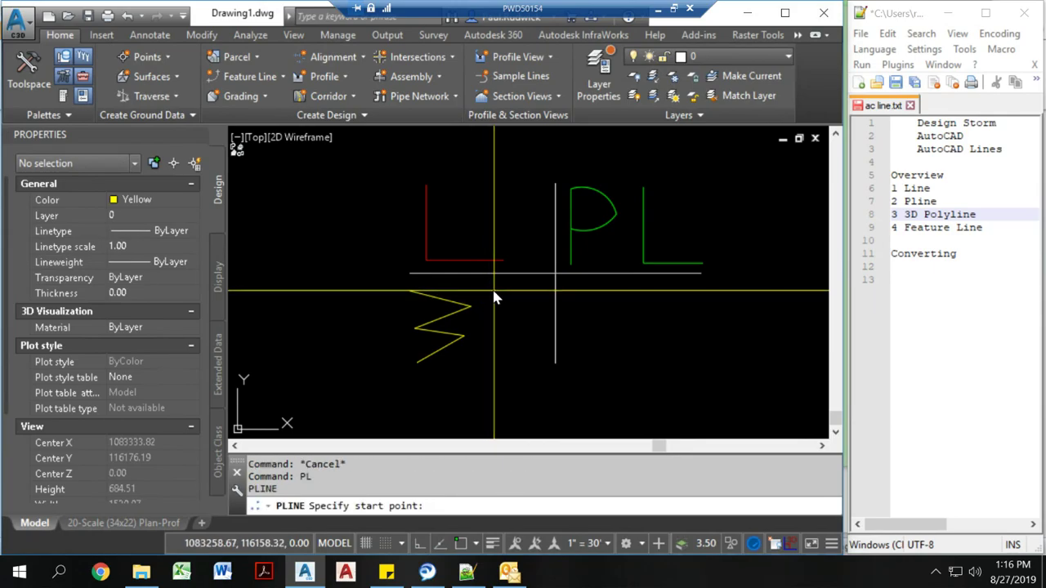
- Draw a closed triangle polyline right of the zigzag with a vertical left stroke
{"action": "left_click", "coordinate": [493, 290]}
{"action": "key", "text": "F8"}
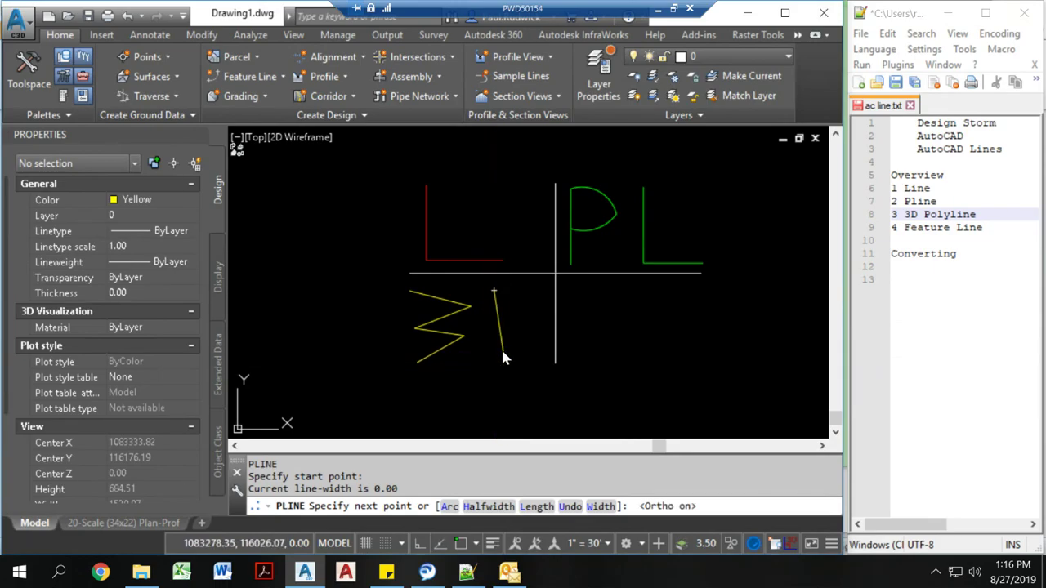
{"action": "left_click", "coordinate": [497, 364]}
{"action": "key", "text": "F8"}
{"action": "left_click", "coordinate": [536, 331]}
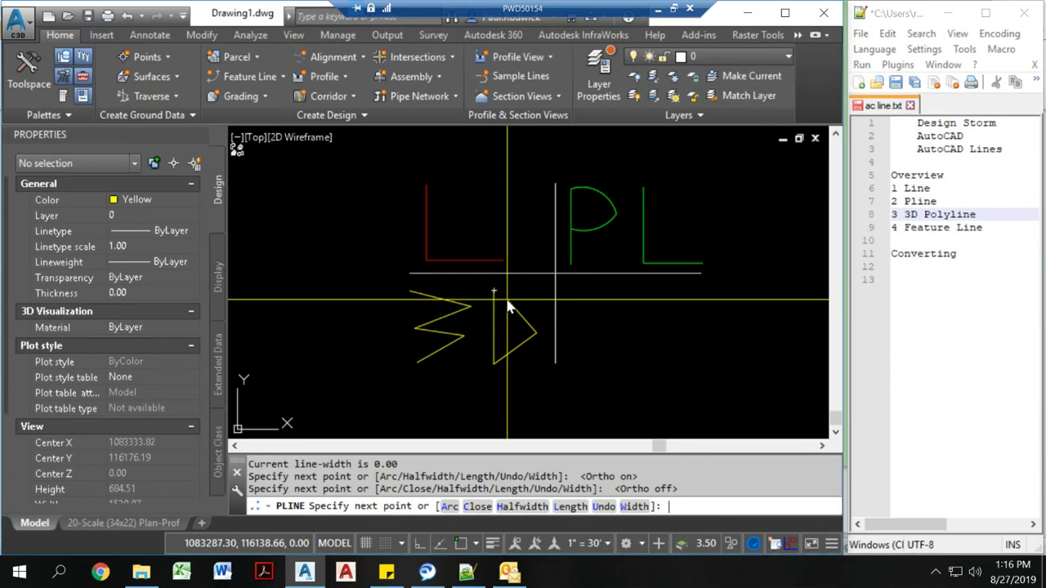
{"action": "type", "text": "c"}
{"action": "key", "text": "Return"}
- Convert the triangle's right edge to an arc, forming the letter D
{"action": "left_click", "coordinate": [507, 304]}
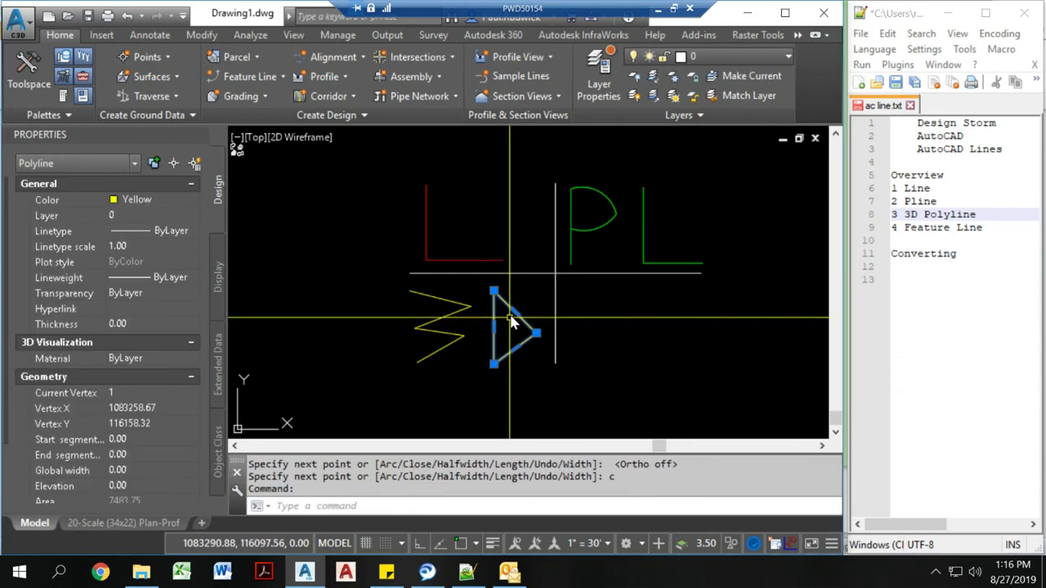
{"action": "mouse_move", "coordinate": [515, 317]}
{"action": "left_click", "coordinate": [584, 377]}
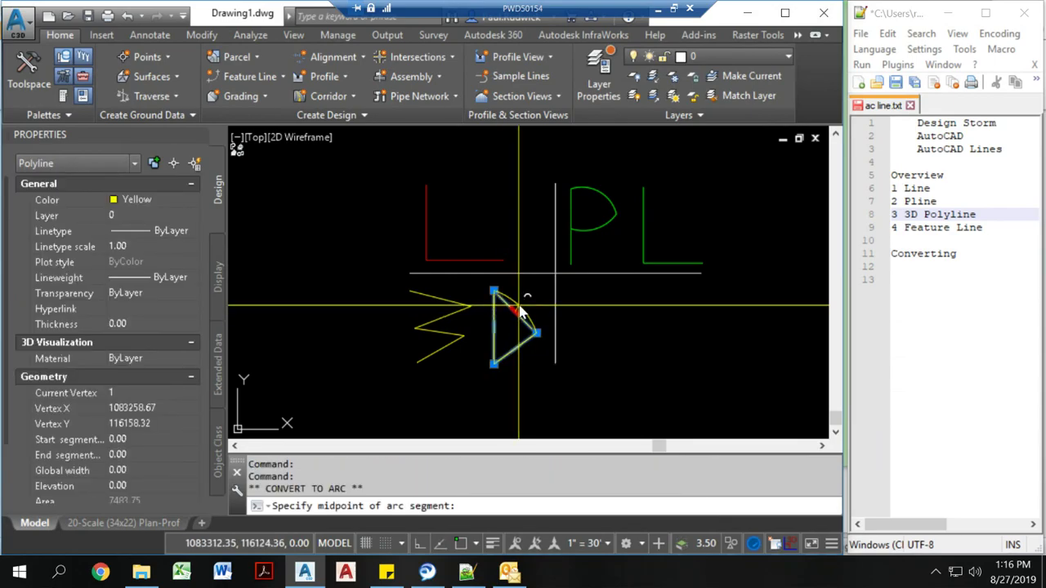
{"action": "mouse_move", "coordinate": [514, 349]}
{"action": "left_click", "coordinate": [584, 408]}
{"action": "left_click", "coordinate": [531, 311]}
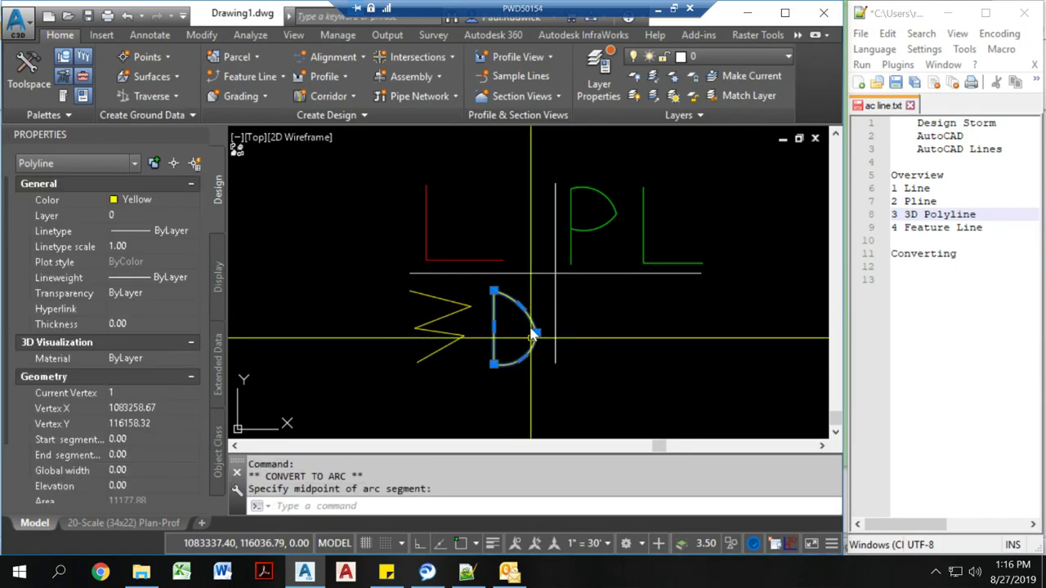
{"action": "key", "text": "Escape"}
- Reselect the D polyline
{"action": "left_click", "coordinate": [529, 315]}
{"action": "left_click", "coordinate": [529, 315]}
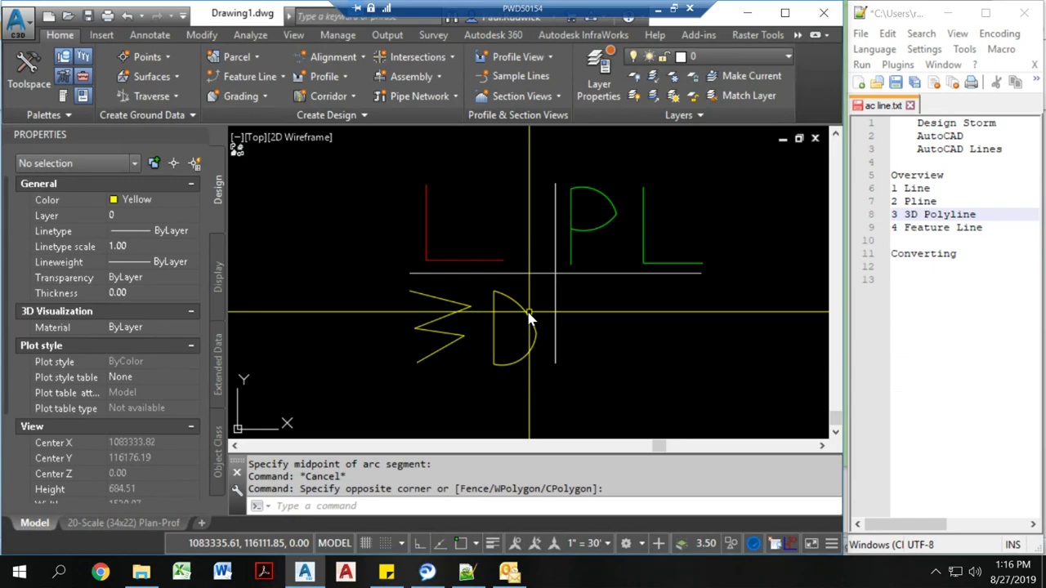
{"action": "left_click", "coordinate": [529, 317]}
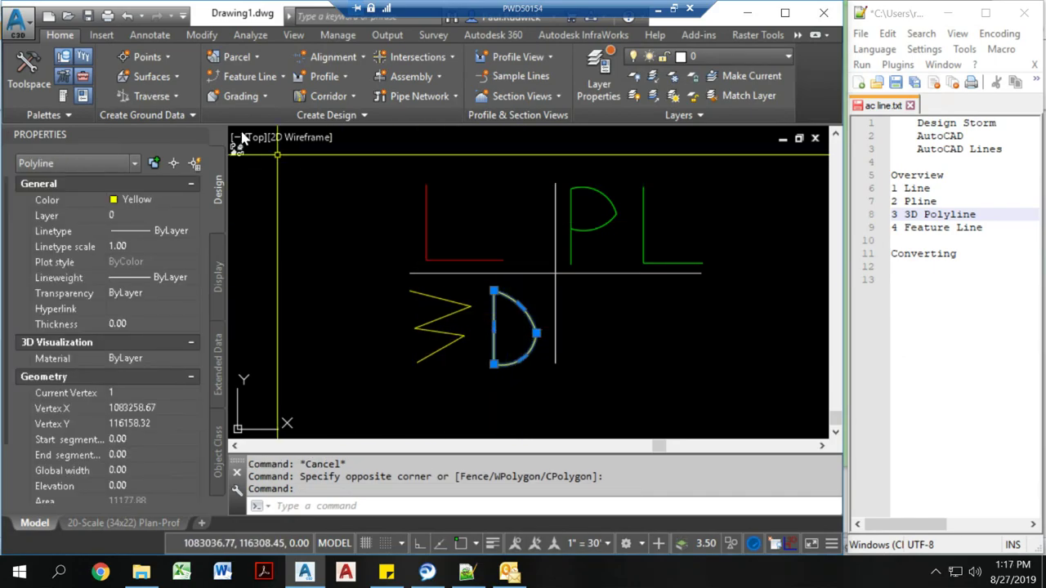
- Convert the yellow D with Modify > Design > Convert 2D to 3D Polylines
{"action": "left_click", "coordinate": [200, 35]}
{"action": "left_click", "coordinate": [149, 115]}
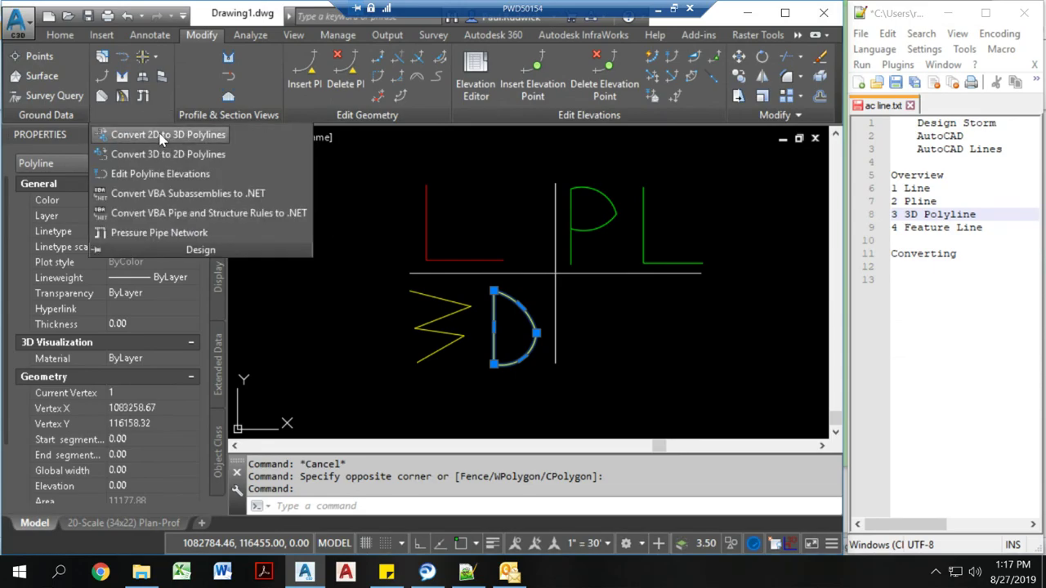
{"action": "left_click", "coordinate": [161, 136]}
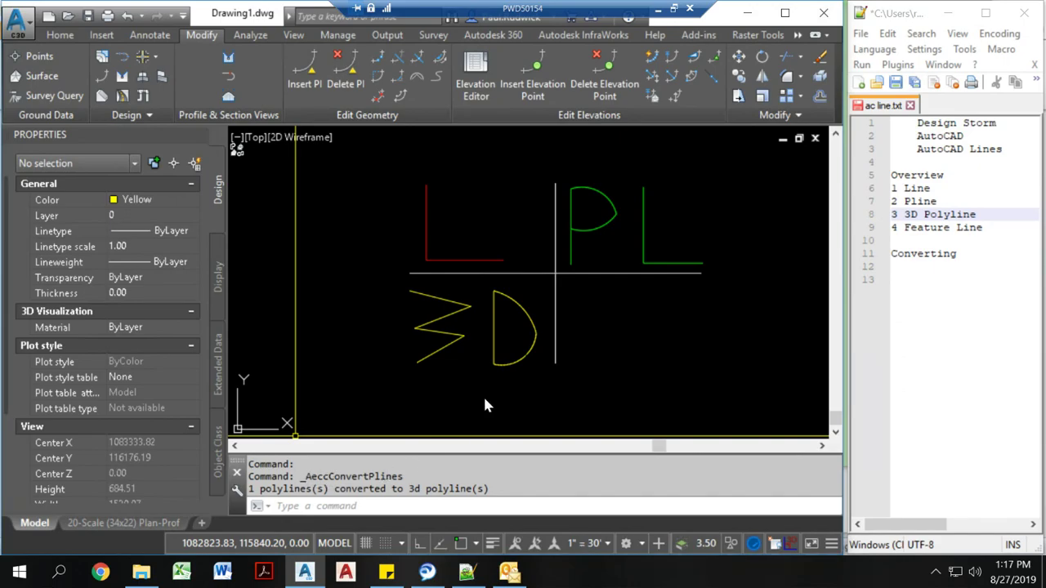
- Select the D to confirm it now reads 3D Polyline, then clear the selection
{"action": "left_click", "coordinate": [523, 361]}
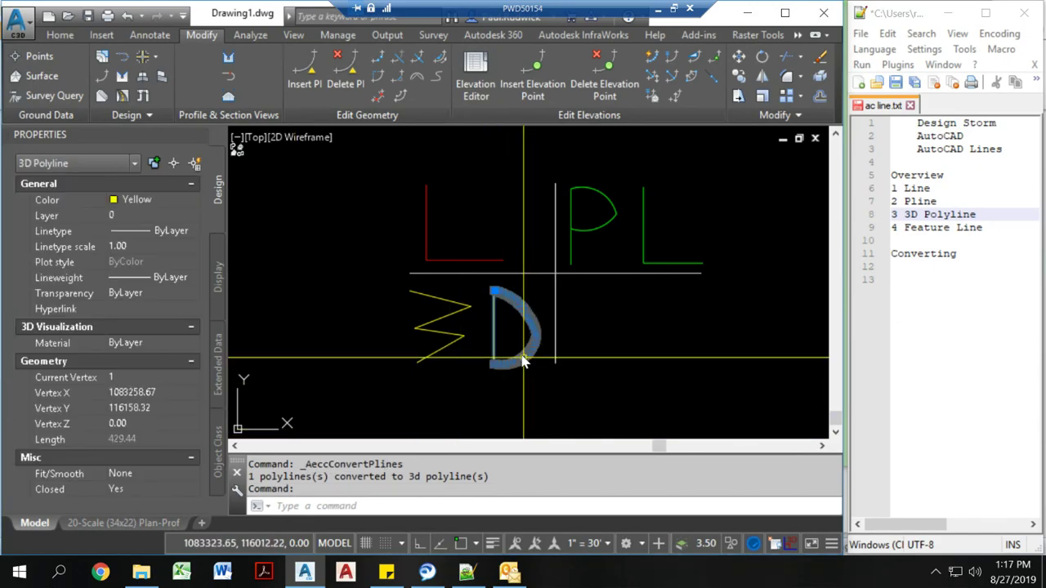
{"action": "scroll", "coordinate": [504, 302], "scroll_direction": "up", "scroll_amount": 3}
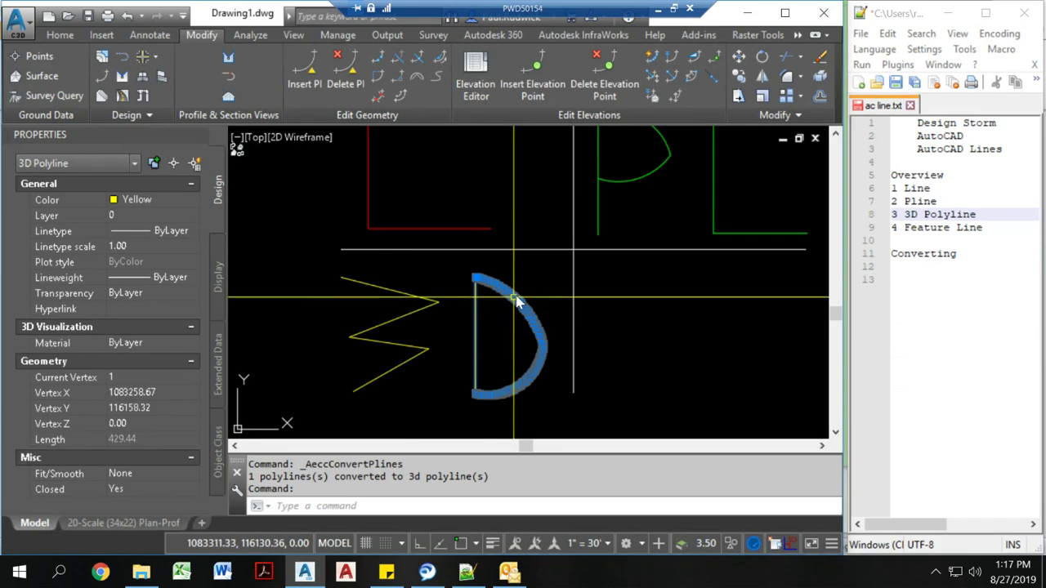
{"action": "scroll", "coordinate": [515, 300], "scroll_direction": "up", "scroll_amount": 4}
{"action": "scroll", "coordinate": [520, 302], "scroll_direction": "down", "scroll_amount": 4}
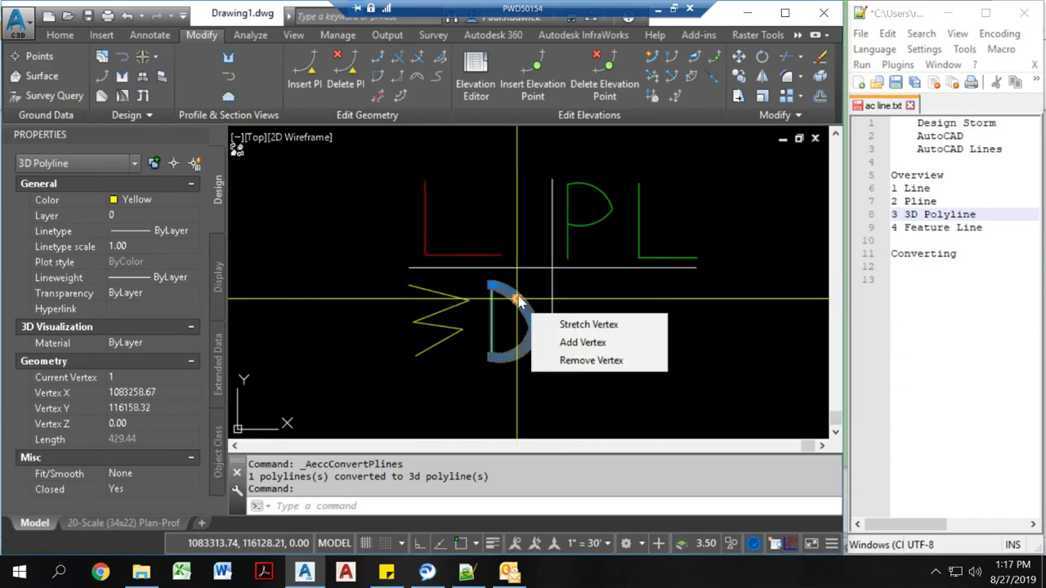
{"action": "key", "text": "Escape"}
{"action": "left_click", "coordinate": [516, 304]}
{"action": "key", "text": "Escape"}
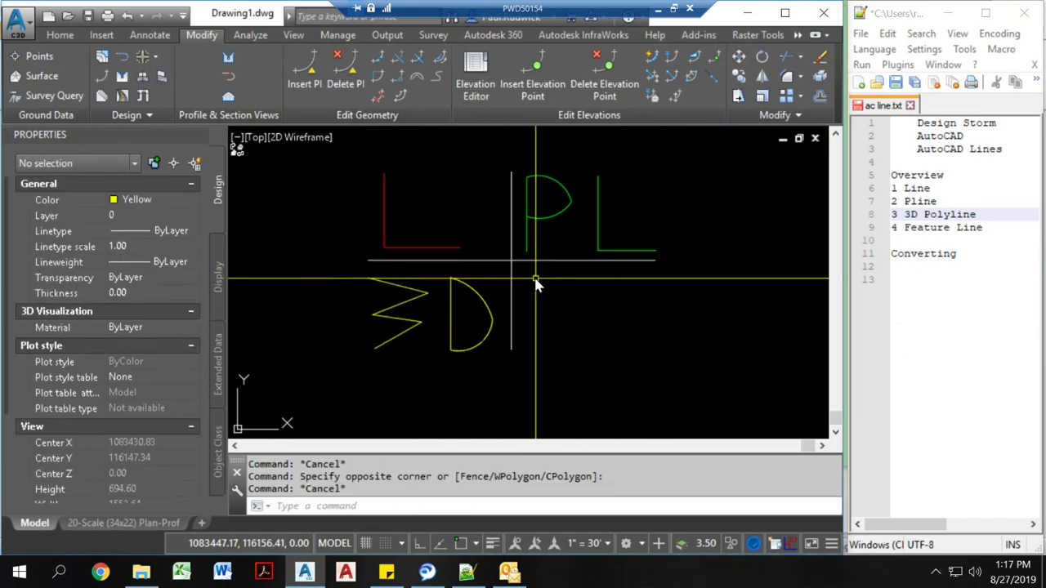
{"action": "left_click", "coordinate": [929, 227]}
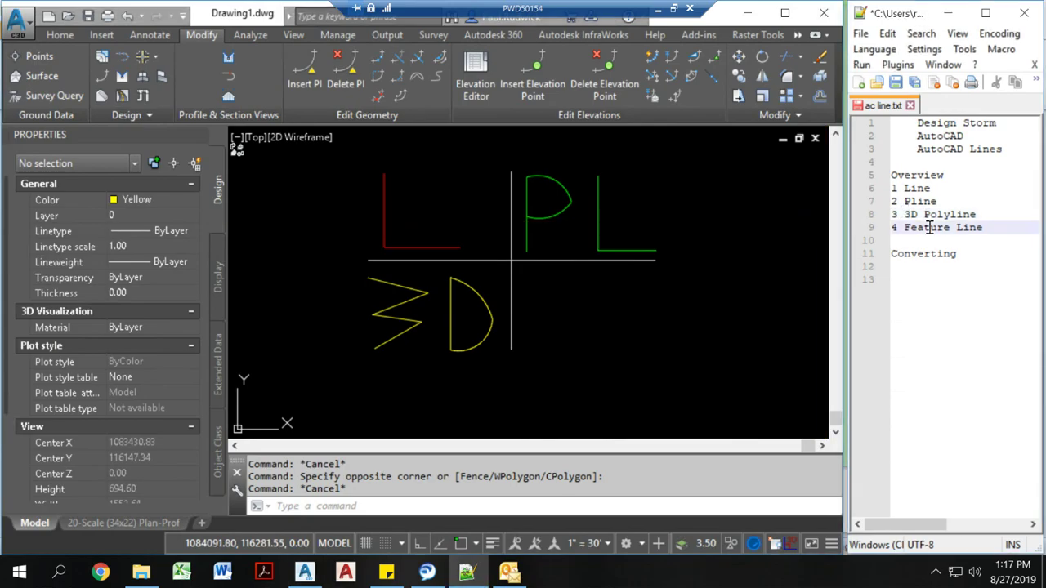
{"action": "left_click", "coordinate": [578, 300]}
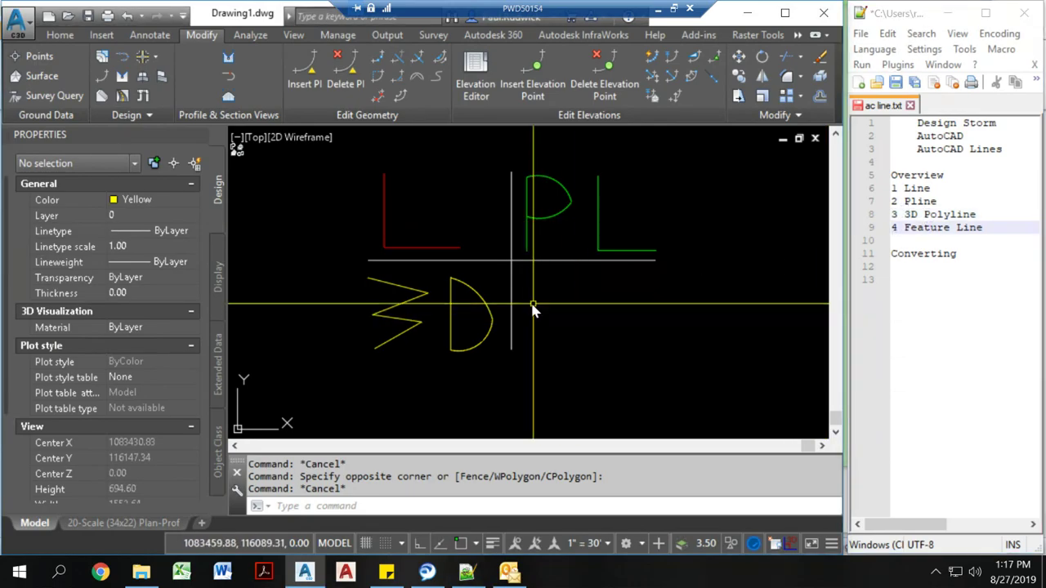
- Set the current drawing colour to Cyan on the Home tab
{"action": "left_click", "coordinate": [67, 35]}
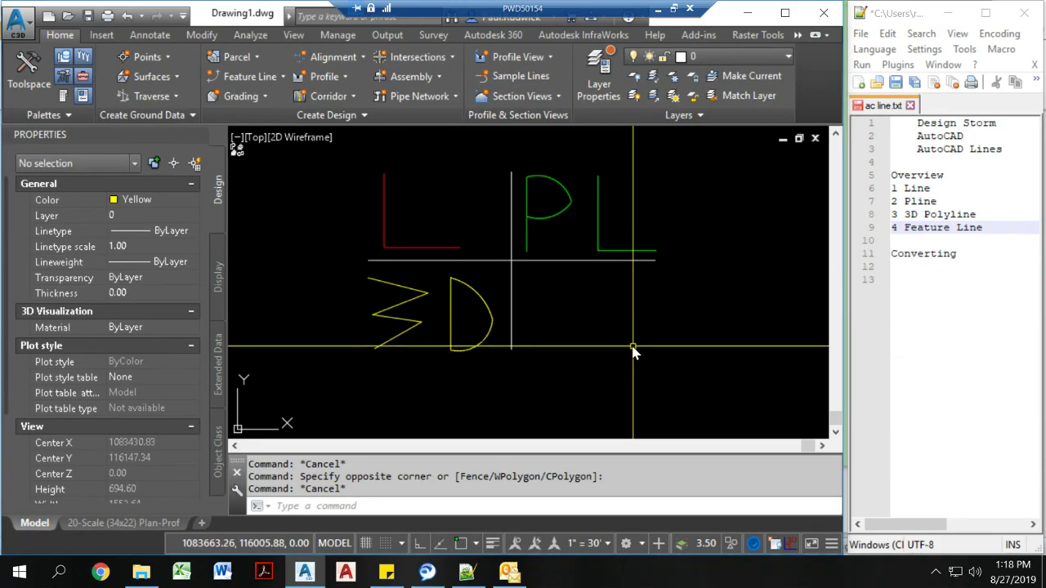
{"action": "left_click", "coordinate": [155, 199]}
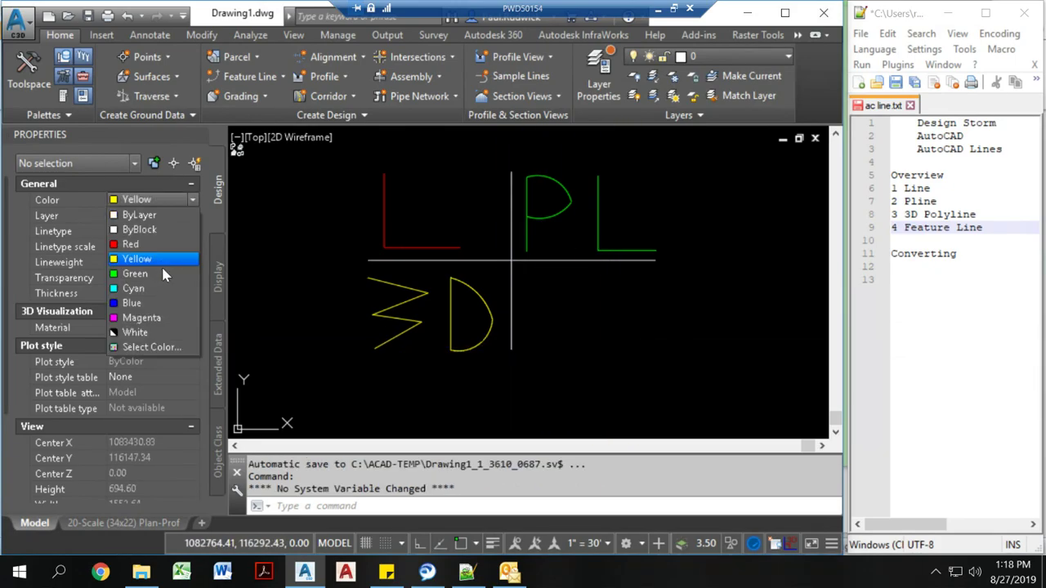
{"action": "left_click", "coordinate": [160, 291]}
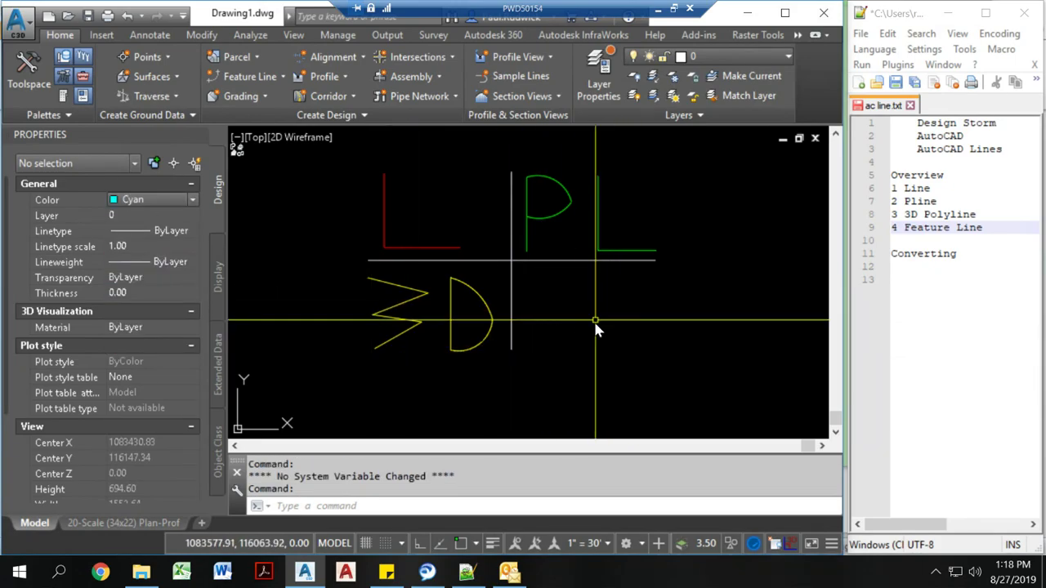
- Draw an L-shaped polyline with a vertical stroke and horizontal top stroke, Ortho on
{"action": "left_click", "coordinate": [540, 353]}
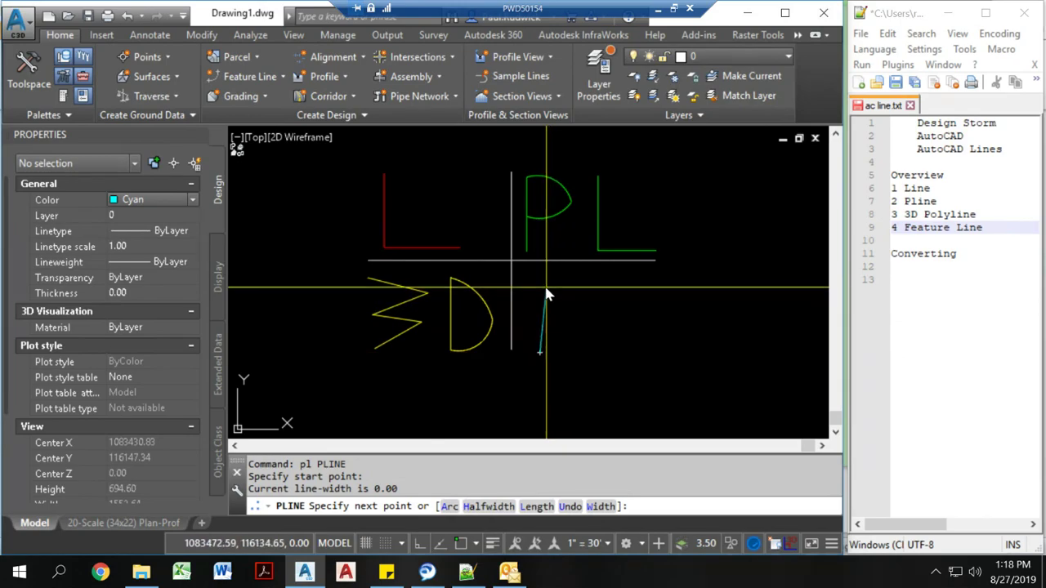
{"action": "key", "text": "F8"}
{"action": "left_click", "coordinate": [542, 285]}
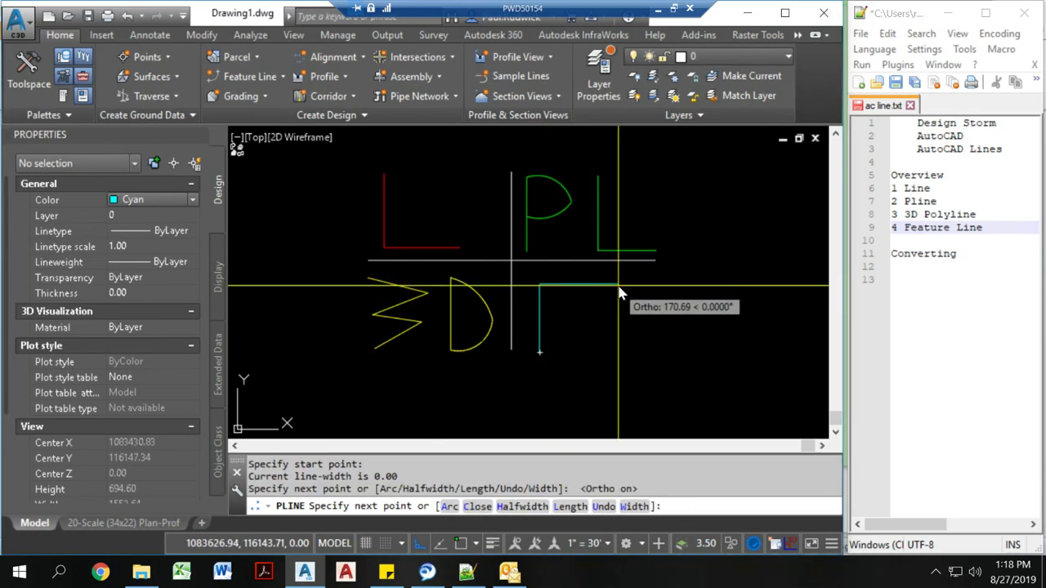
{"action": "left_click", "coordinate": [634, 285]}
{"action": "key", "text": "Escape"}
{"action": "left_click", "coordinate": [602, 282]}
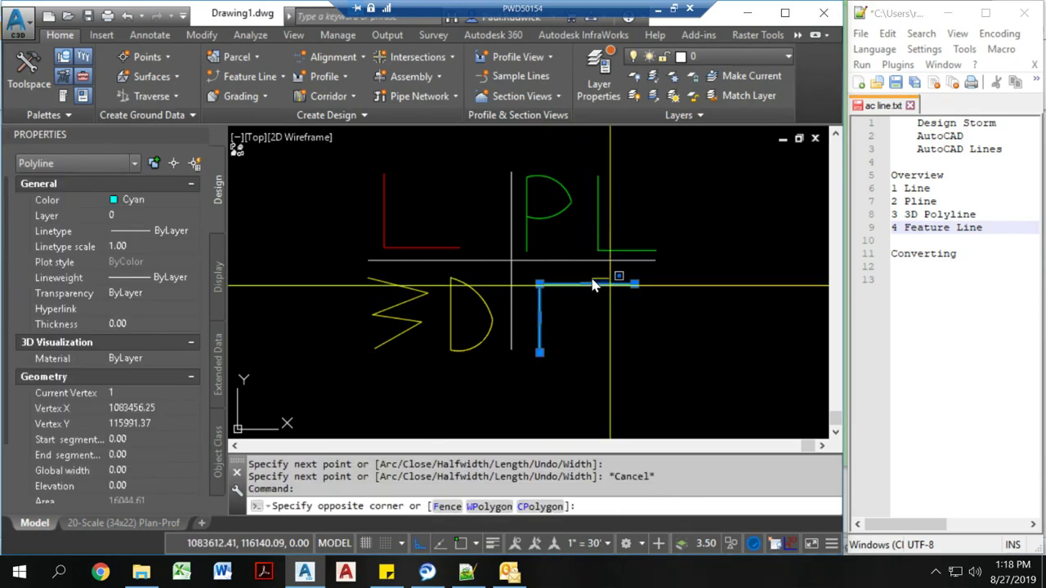
{"action": "key", "text": "Escape"}
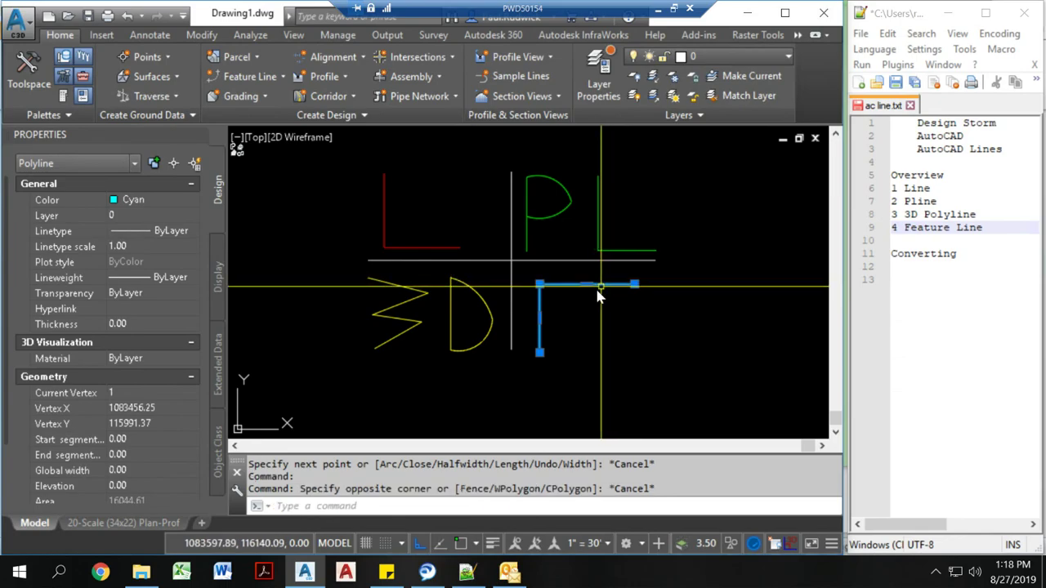
- Turn the cyan L polyline into feature line Feature 4 using Create Feature Lines from Objects
{"action": "left_click", "coordinate": [253, 76]}
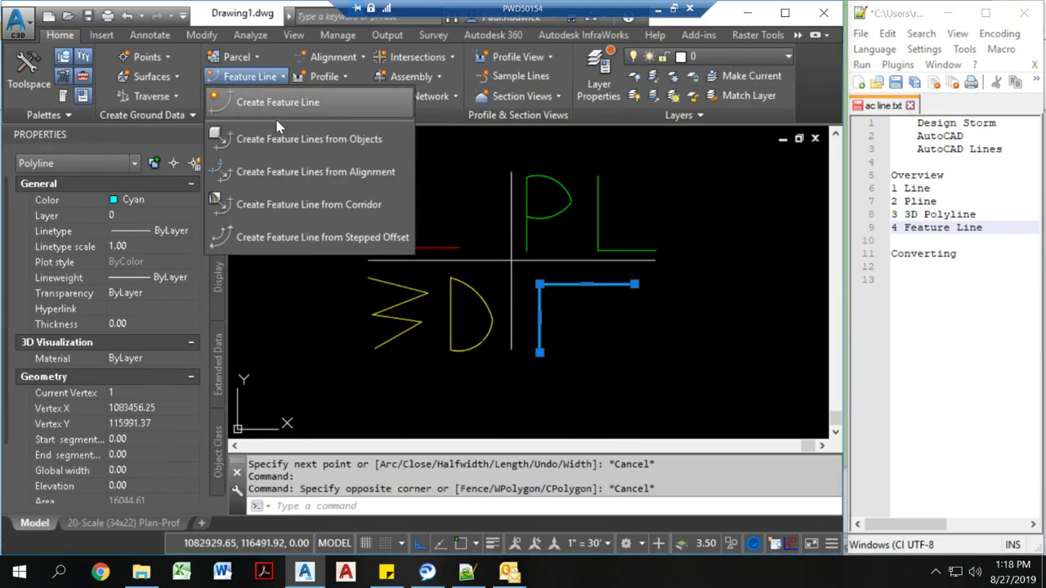
{"action": "left_click", "coordinate": [245, 136]}
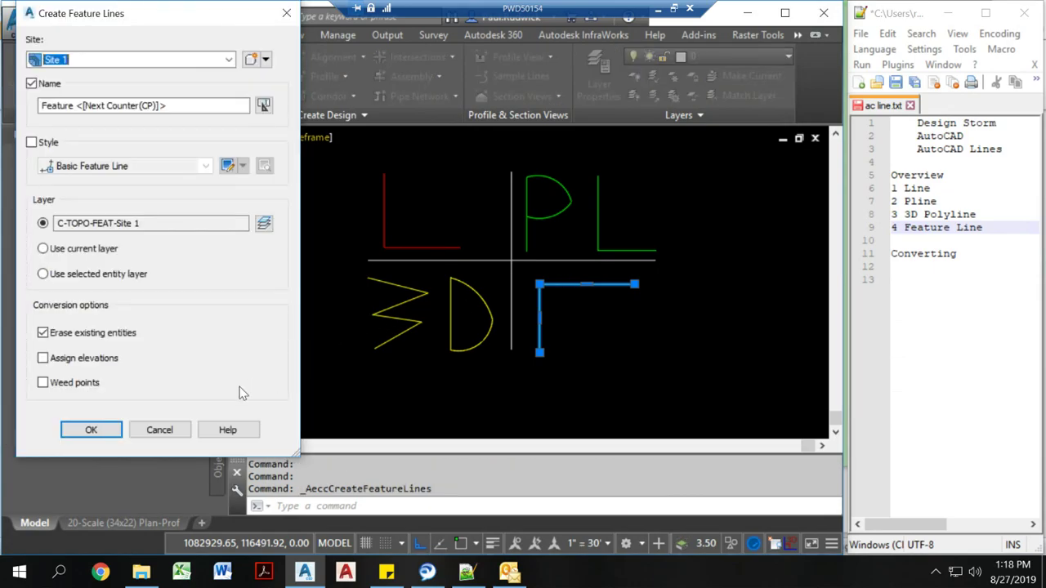
{"action": "left_click", "coordinate": [91, 429]}
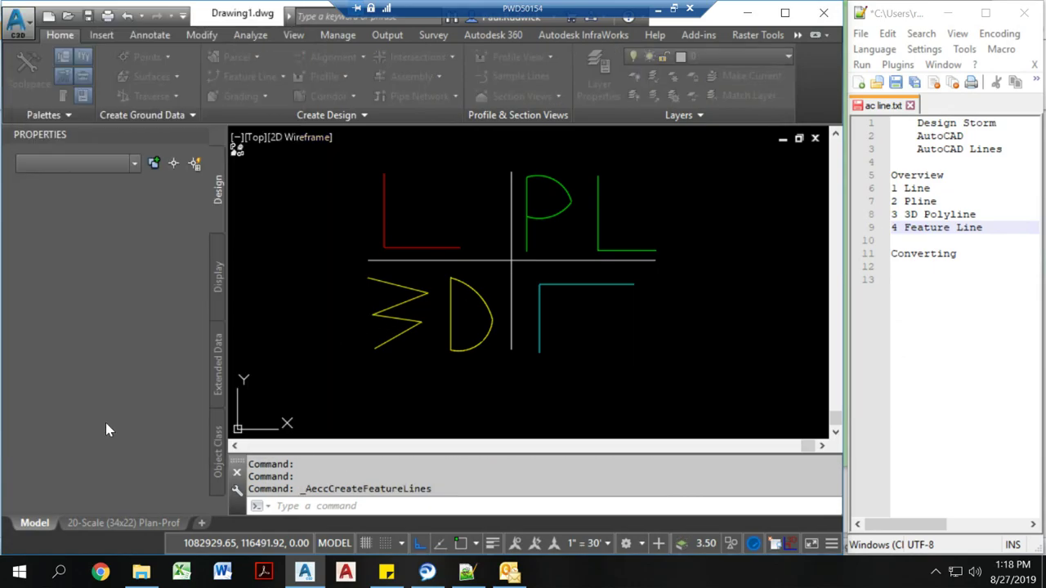
{"action": "left_click", "coordinate": [575, 265]}
{"action": "left_click", "coordinate": [549, 296]}
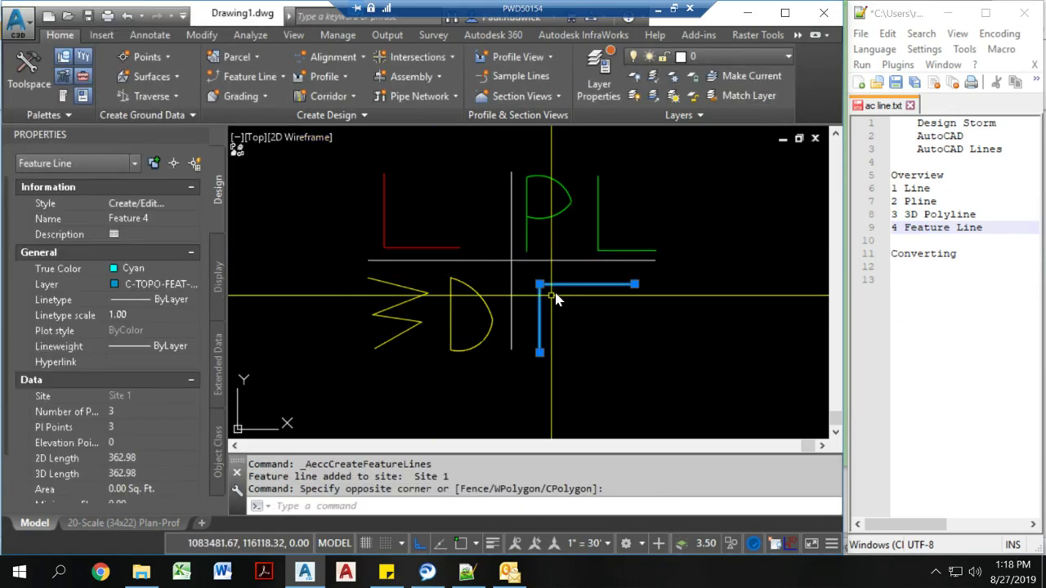
{"action": "key", "text": "Escape"}
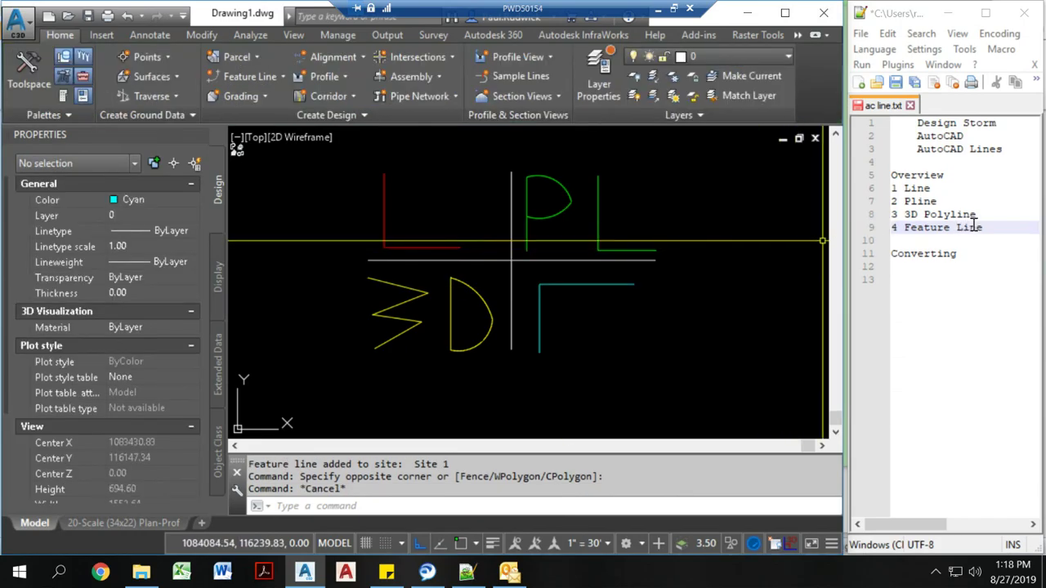
{"action": "left_click", "coordinate": [957, 252]}
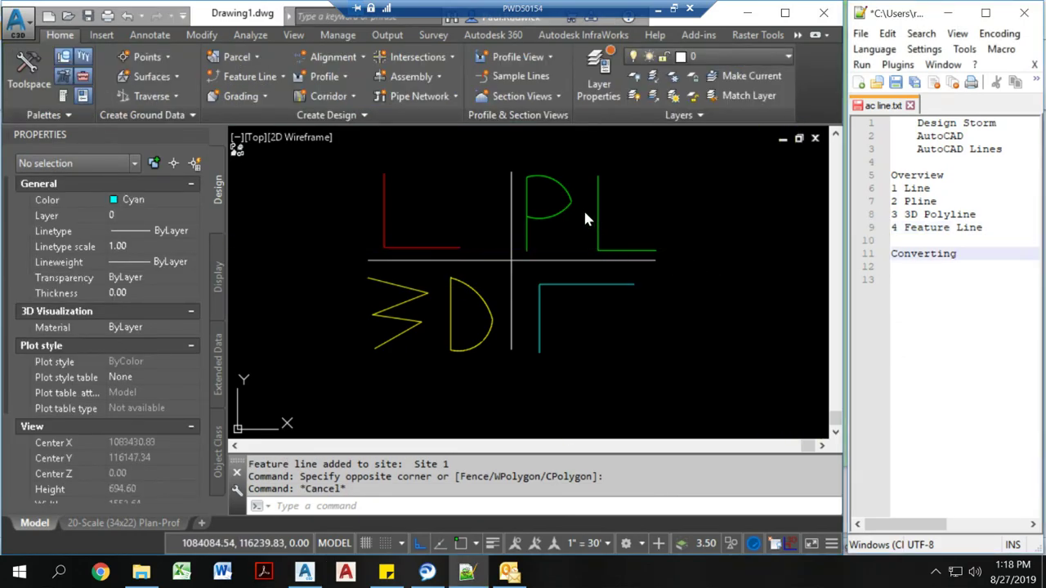
- Explode the green L polyline with X
{"action": "left_click", "coordinate": [424, 237]}
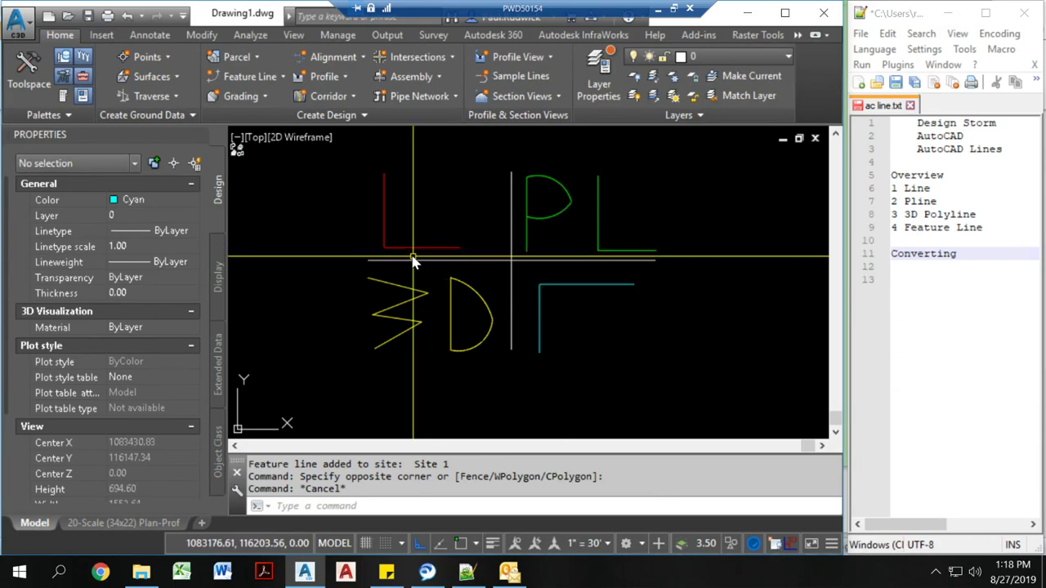
{"action": "left_click", "coordinate": [596, 220]}
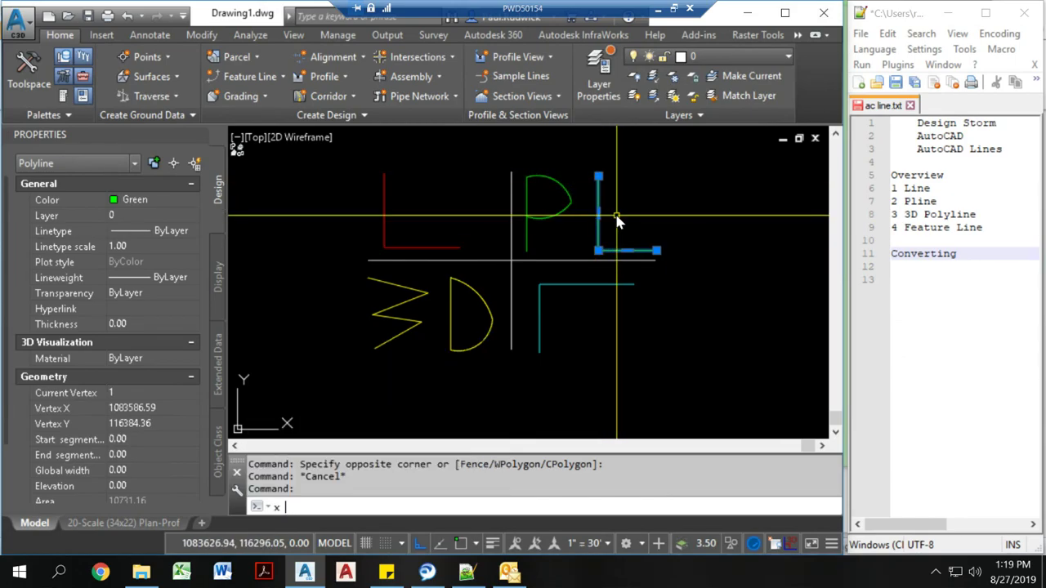
{"action": "type", "text": "x"}
{"action": "key", "text": "Return"}
- Check that the green L's pieces and the red L's two lines are Lines
{"action": "left_click", "coordinate": [605, 218]}
{"action": "left_click", "coordinate": [598, 221]}
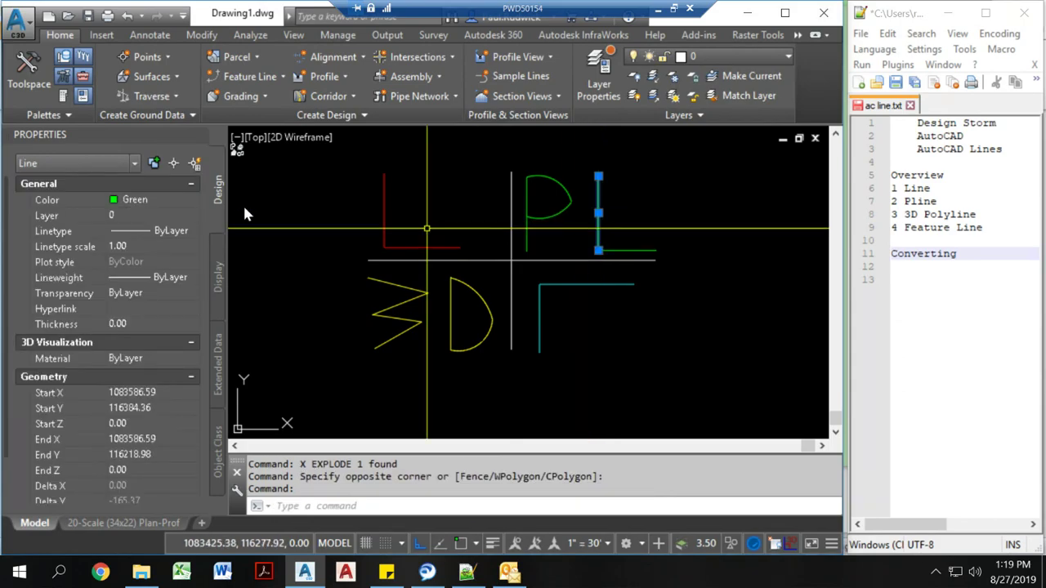
{"action": "key", "text": "Escape"}
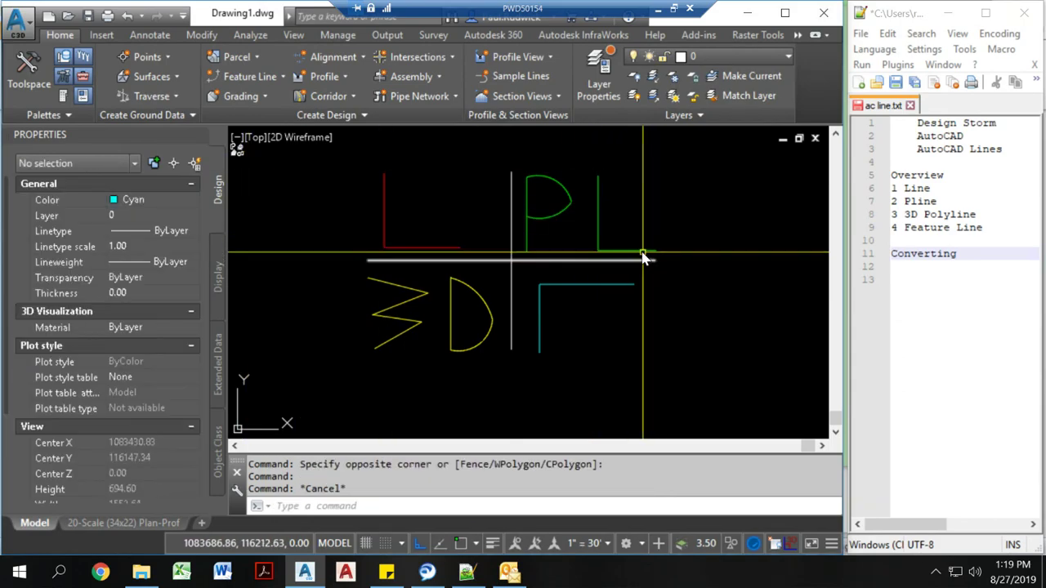
{"action": "left_click", "coordinate": [643, 253]}
{"action": "left_click", "coordinate": [635, 241]}
{"action": "key", "text": "Escape"}
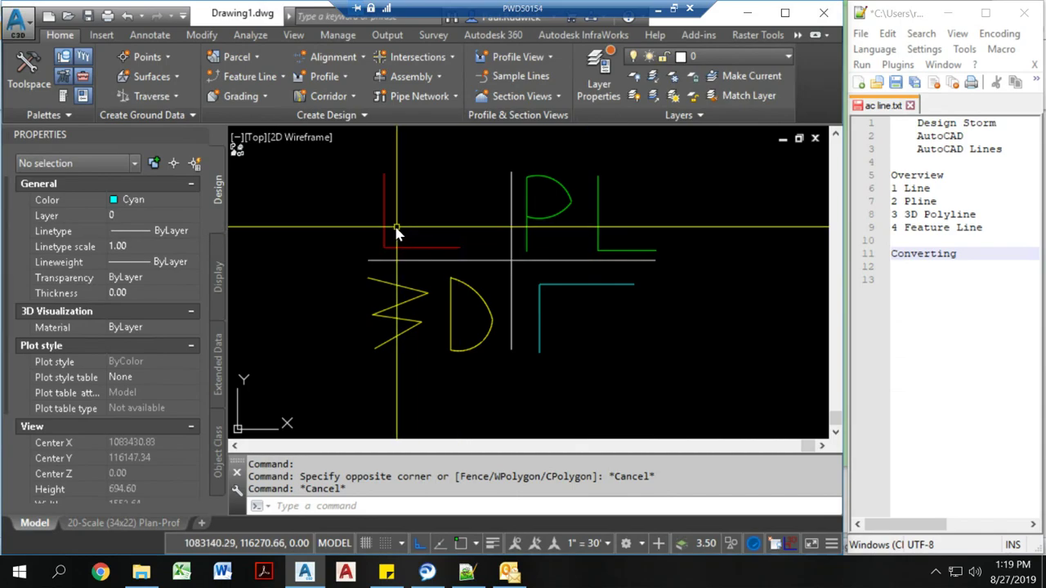
{"action": "left_click", "coordinate": [396, 233]}
{"action": "left_click", "coordinate": [382, 220]}
{"action": "left_click", "coordinate": [425, 248]}
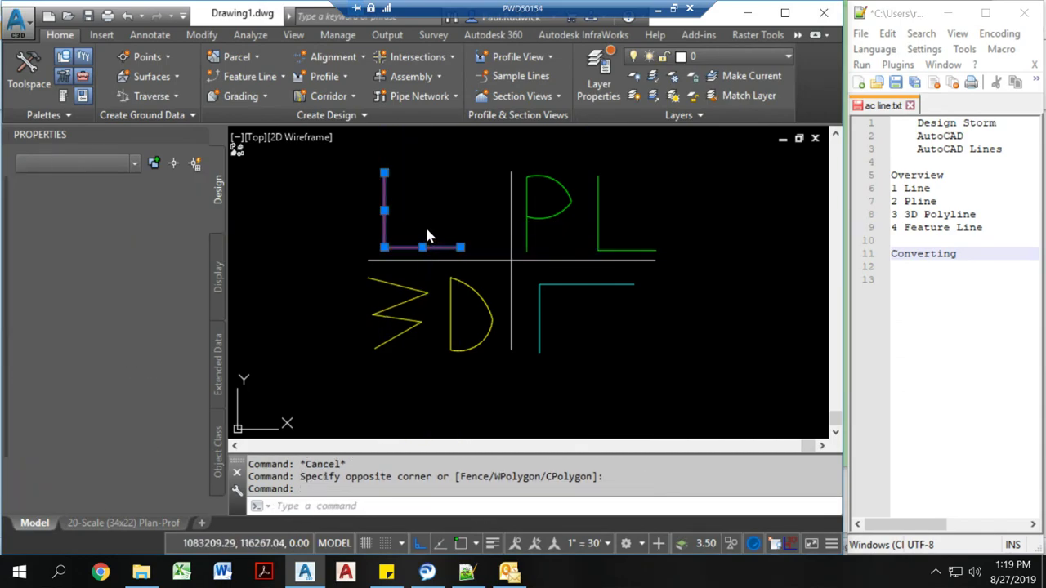
- Run PEDIT in Multiple mode on both red L lines
{"action": "key", "text": "Escape"}
{"action": "left_click", "coordinate": [413, 253]}
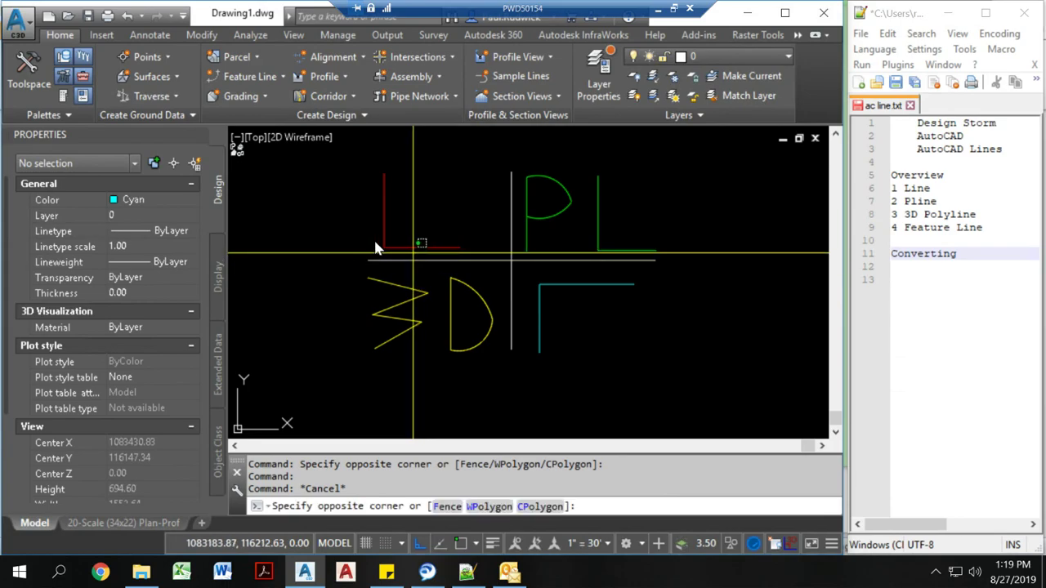
{"action": "left_click", "coordinate": [368, 221]}
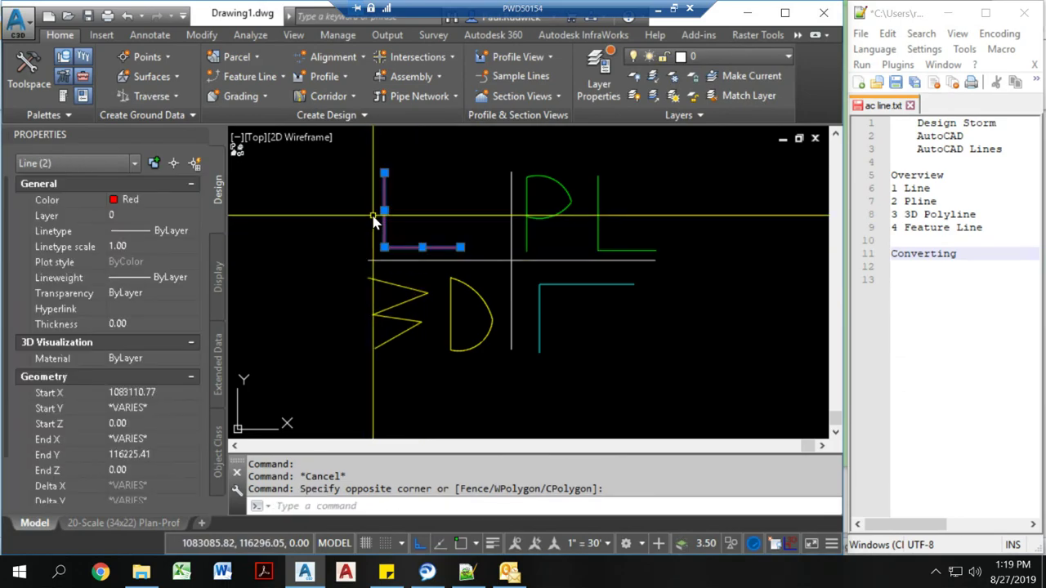
{"action": "type", "text": "pe"}
{"action": "key", "text": "Return"}
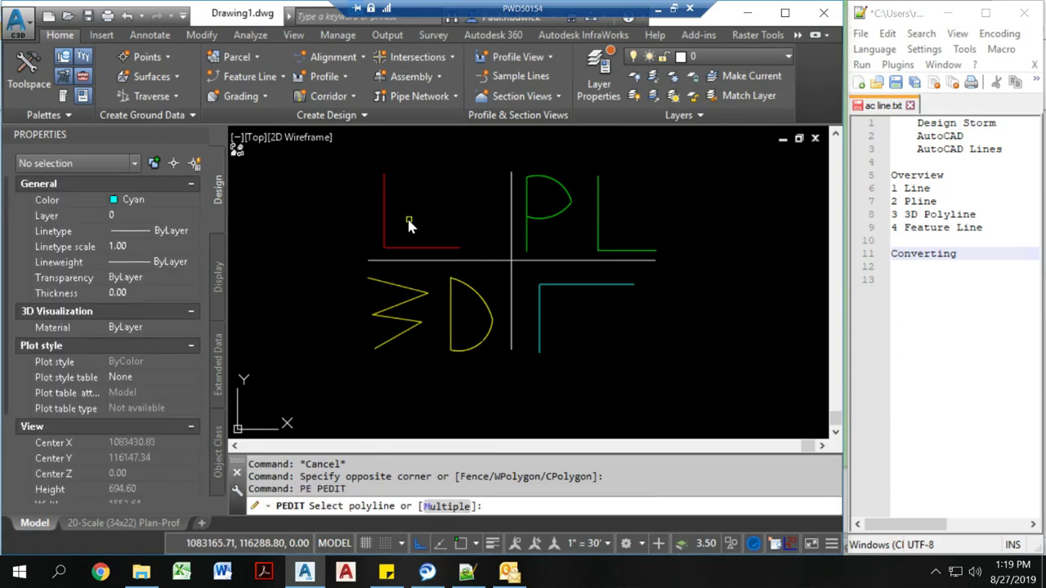
{"action": "type", "text": "m"}
{"action": "key", "text": "Return"}
{"action": "left_click", "coordinate": [396, 257]}
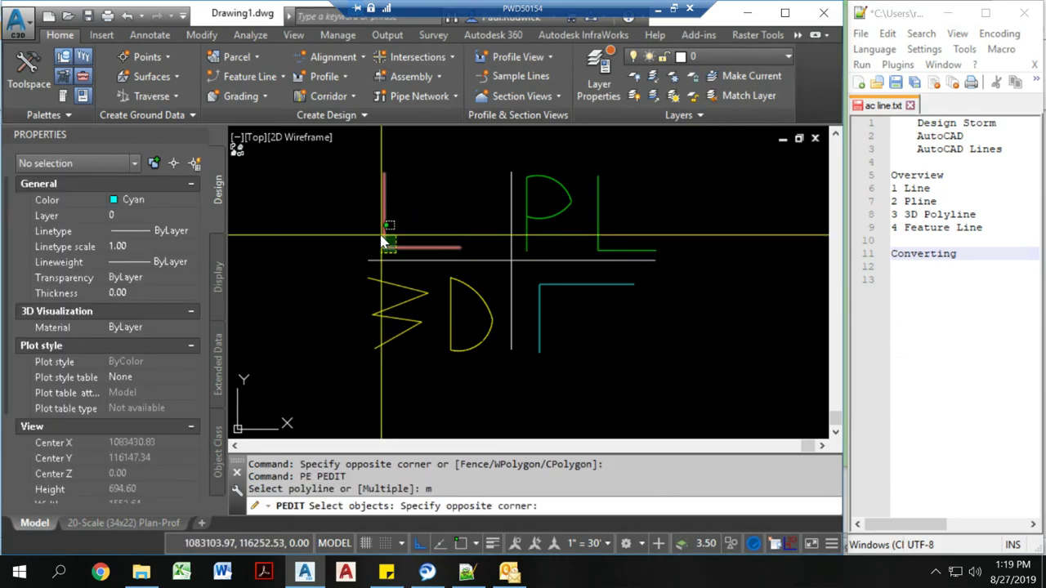
{"action": "left_click", "coordinate": [381, 241]}
{"action": "key", "text": "Return"}
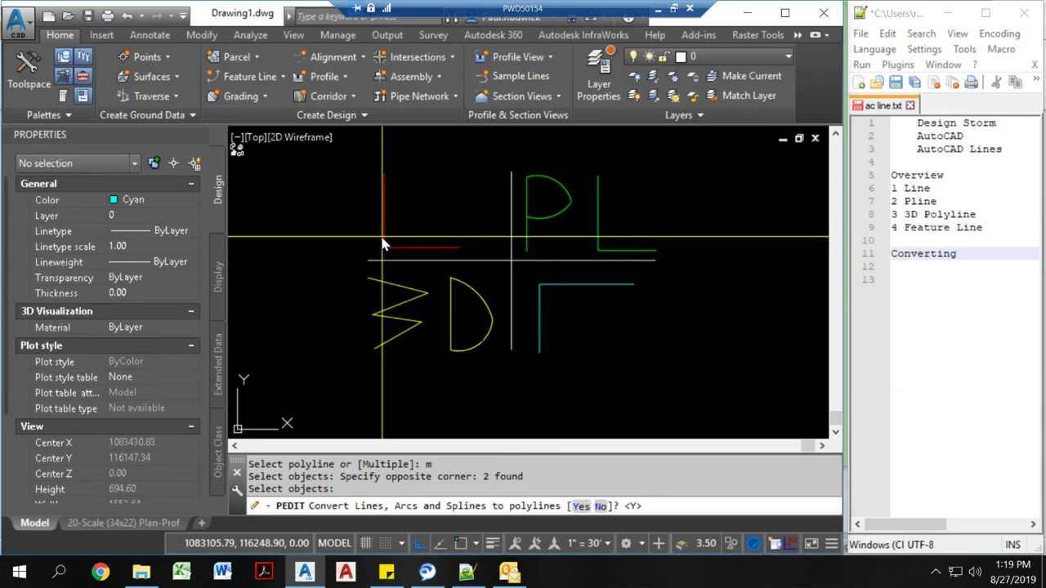
- Convert the lines to polylines and join them with fuzz distance 0, then check the result
{"action": "key", "text": "Return"}
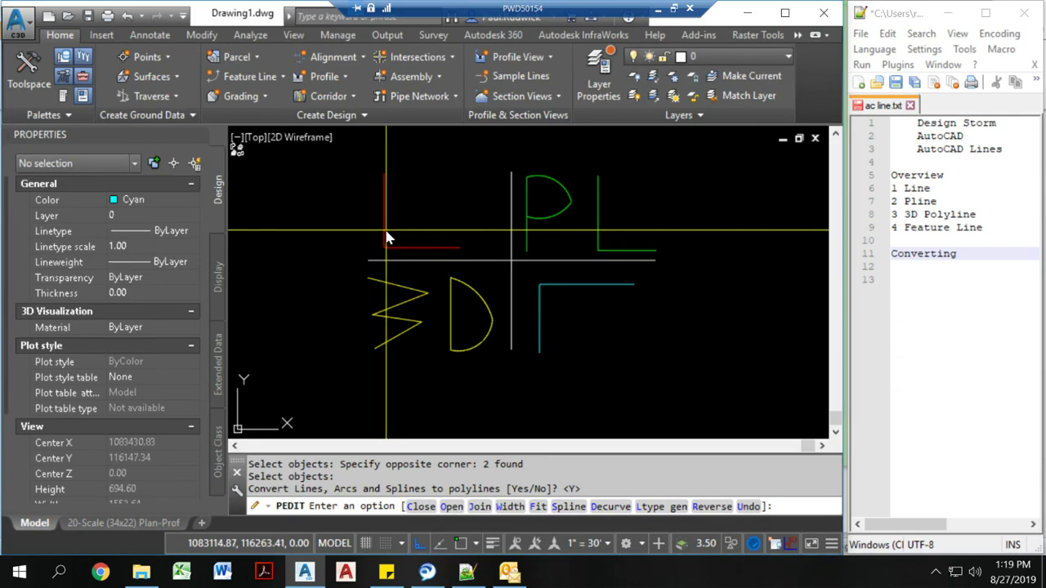
{"action": "key", "text": "Return"}
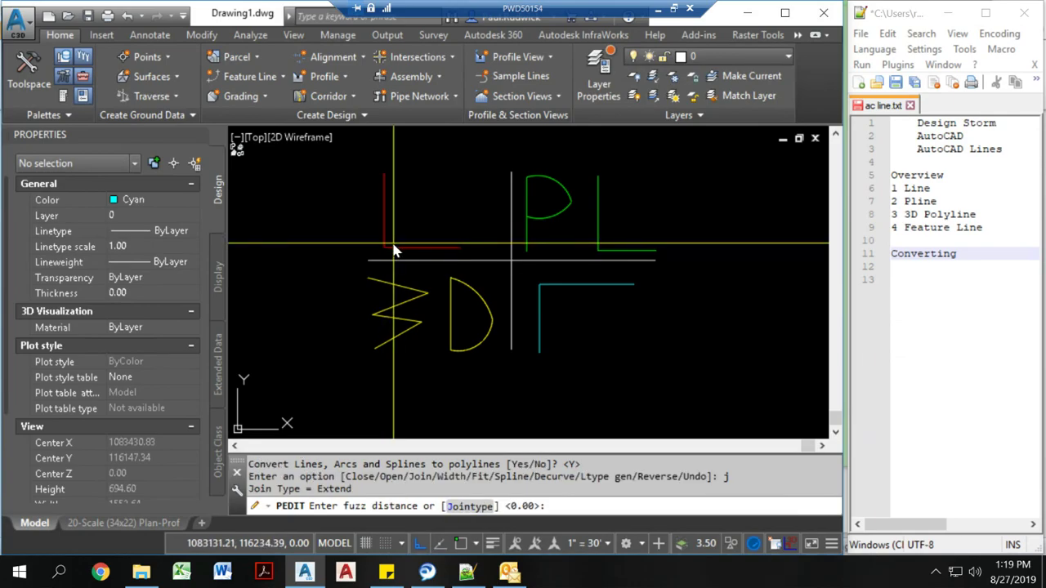
{"action": "key", "text": "Return"}
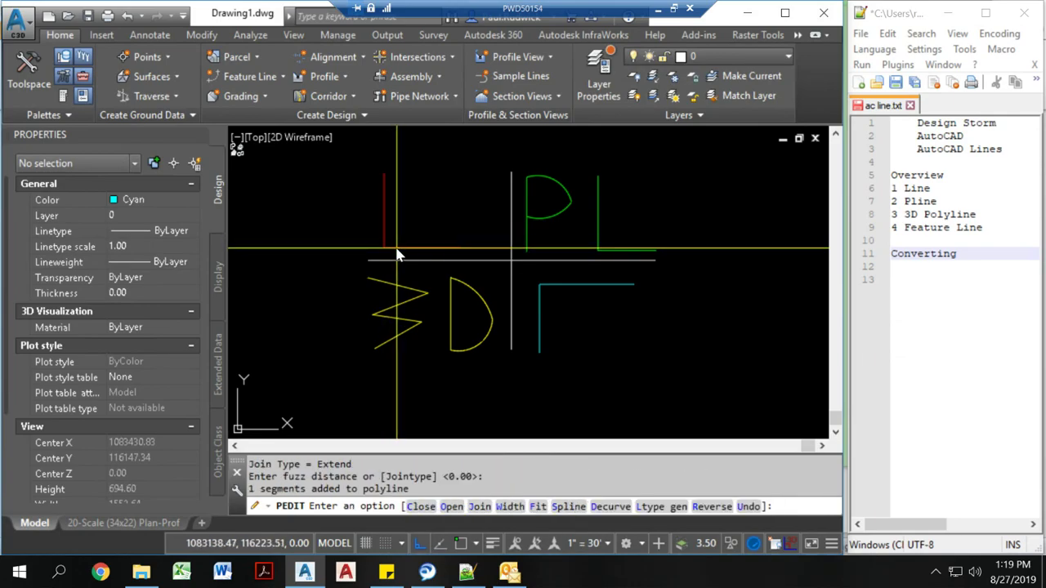
{"action": "key", "text": "Return"}
{"action": "left_click", "coordinate": [396, 248]}
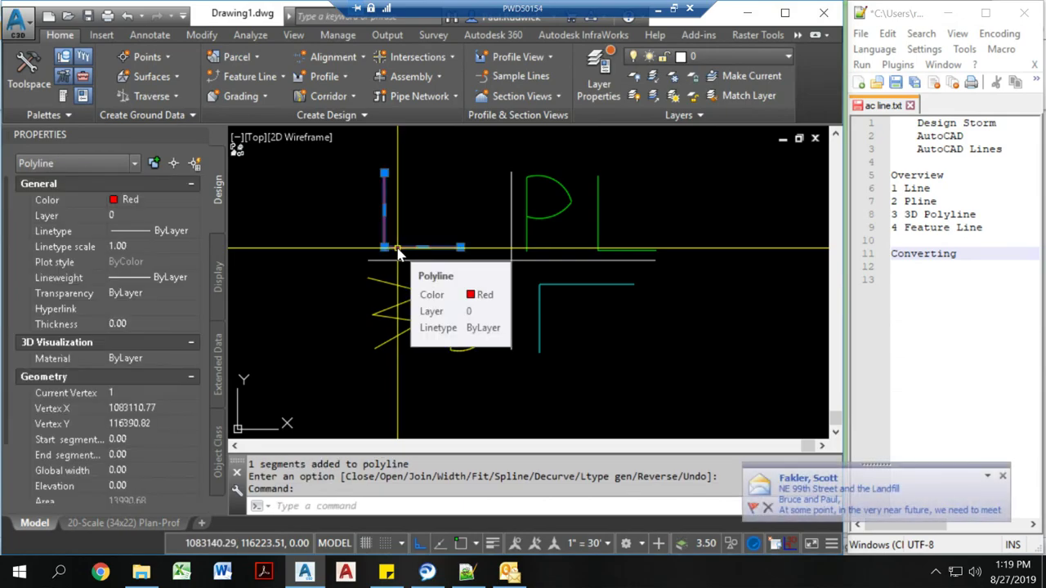
{"action": "key", "text": "Escape"}
{"action": "left_click", "coordinate": [350, 236]}
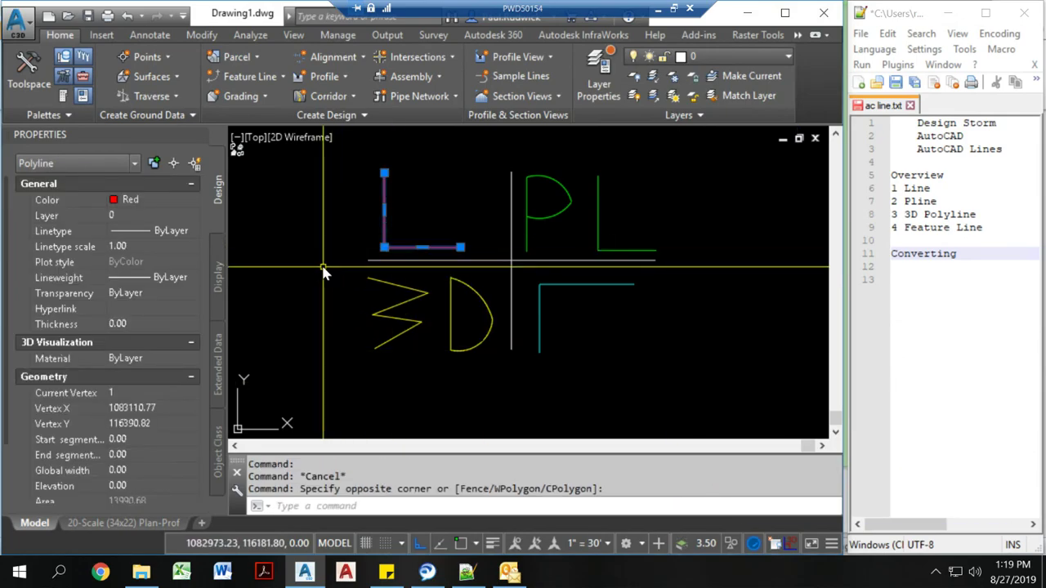
- Explode the red L with X, then rejoin its two lines into one polyline with J
{"action": "type", "text": "x"}
{"action": "key", "text": "Return"}
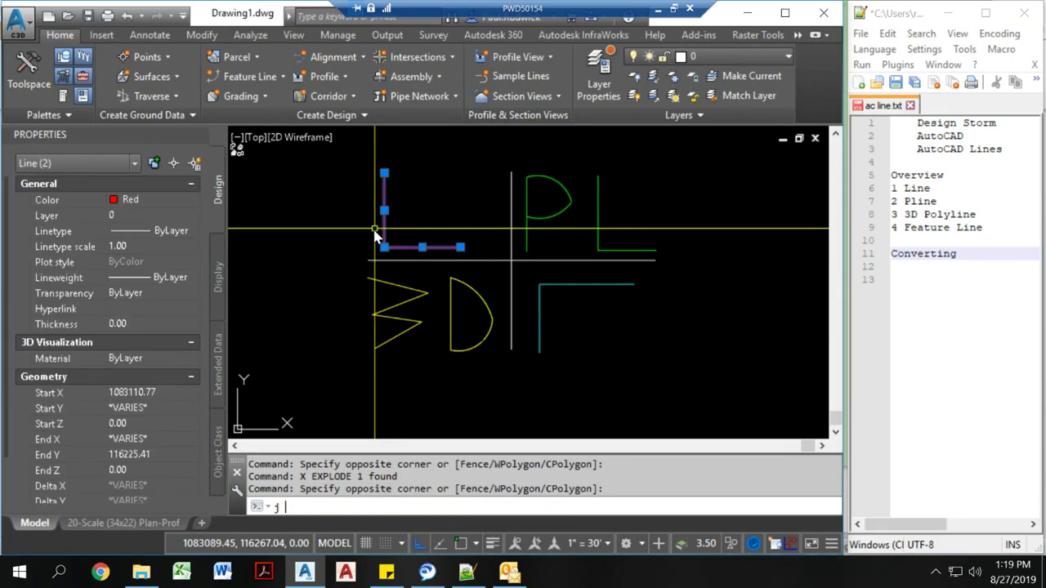
{"action": "type", "text": "j"}
{"action": "key", "text": "Return"}
{"action": "left_click", "coordinate": [385, 248]}
{"action": "left_click", "coordinate": [397, 245]}
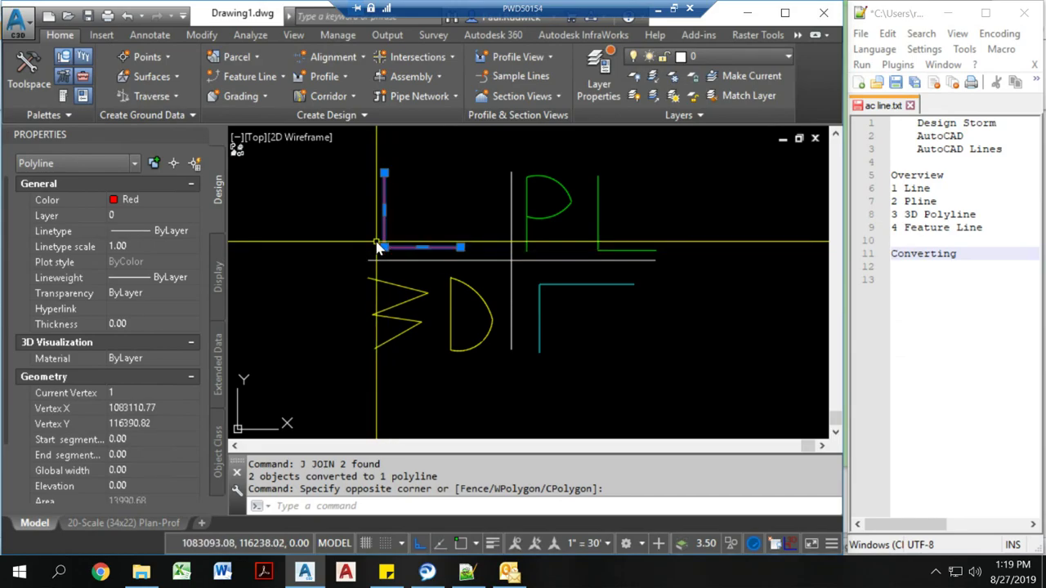
{"action": "key", "text": "Escape"}
{"action": "left_click", "coordinate": [559, 285]}
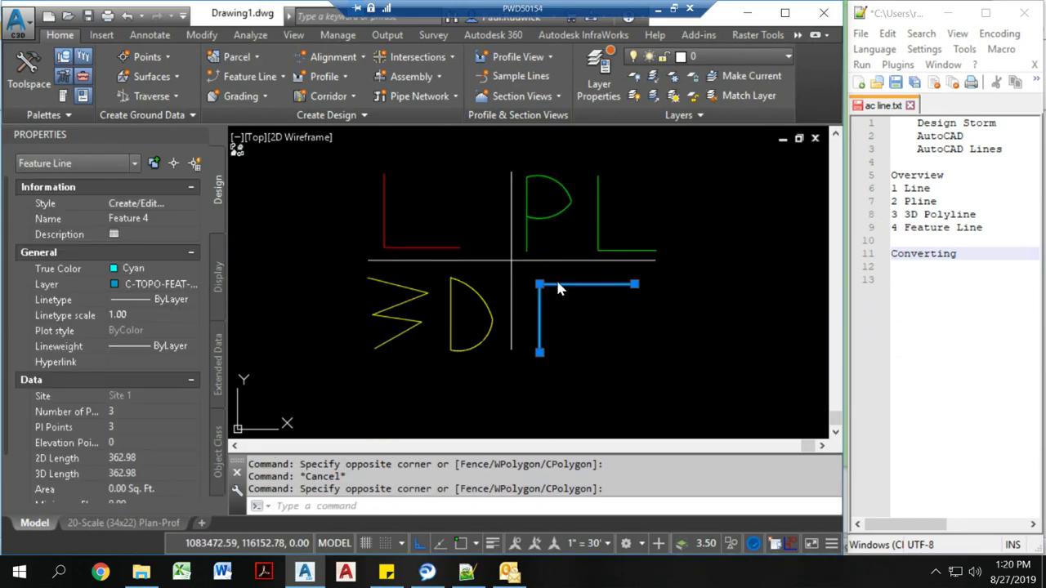
{"action": "type", "text": "x"}
{"action": "key", "text": "BackSpace"}
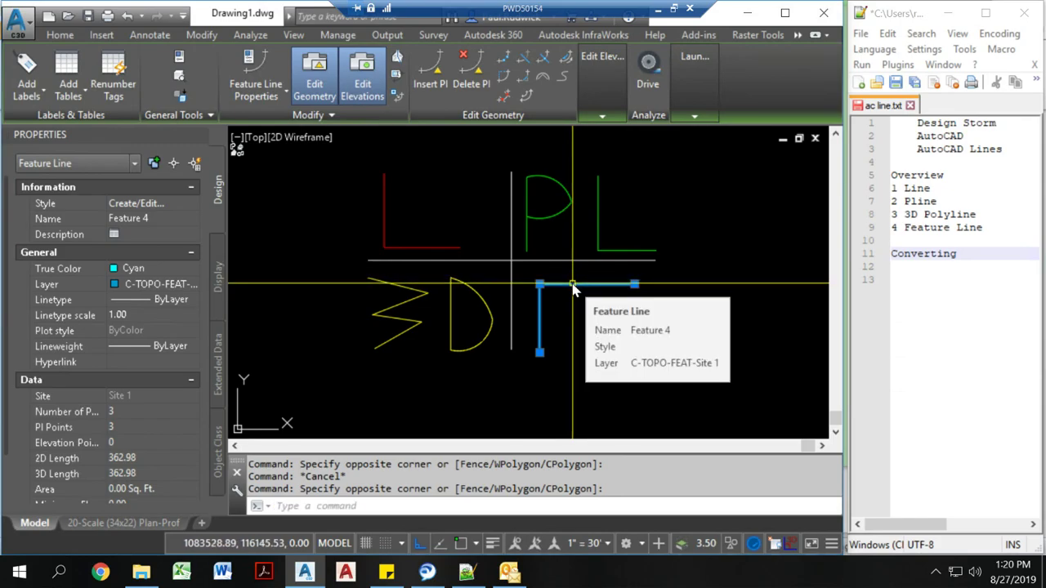
{"action": "type", "text": "x"}
{"action": "key", "text": "Return"}
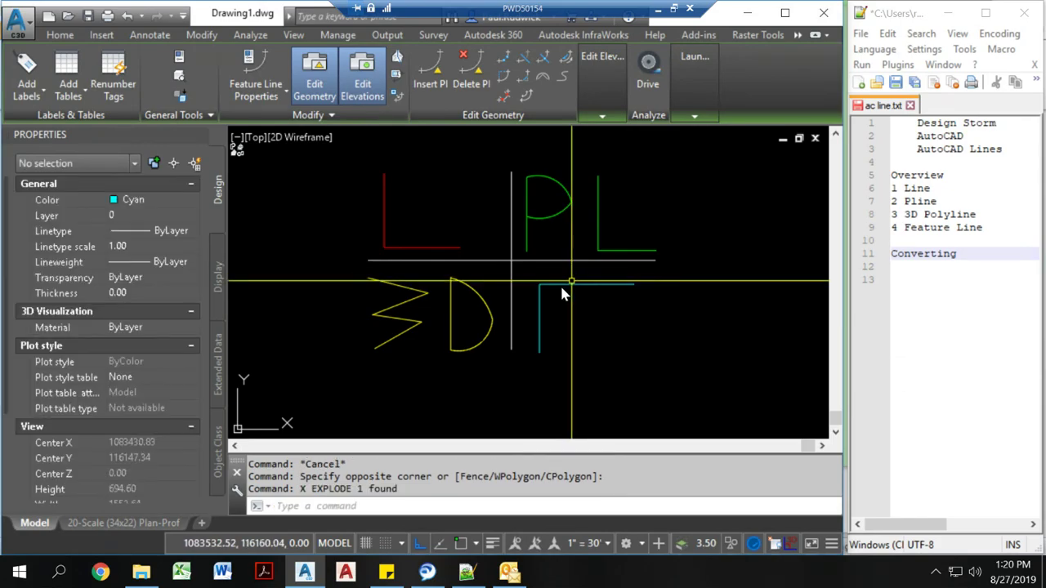
{"action": "left_click", "coordinate": [560, 283]}
{"action": "left_click", "coordinate": [564, 280]}
{"action": "left_click", "coordinate": [562, 280]}
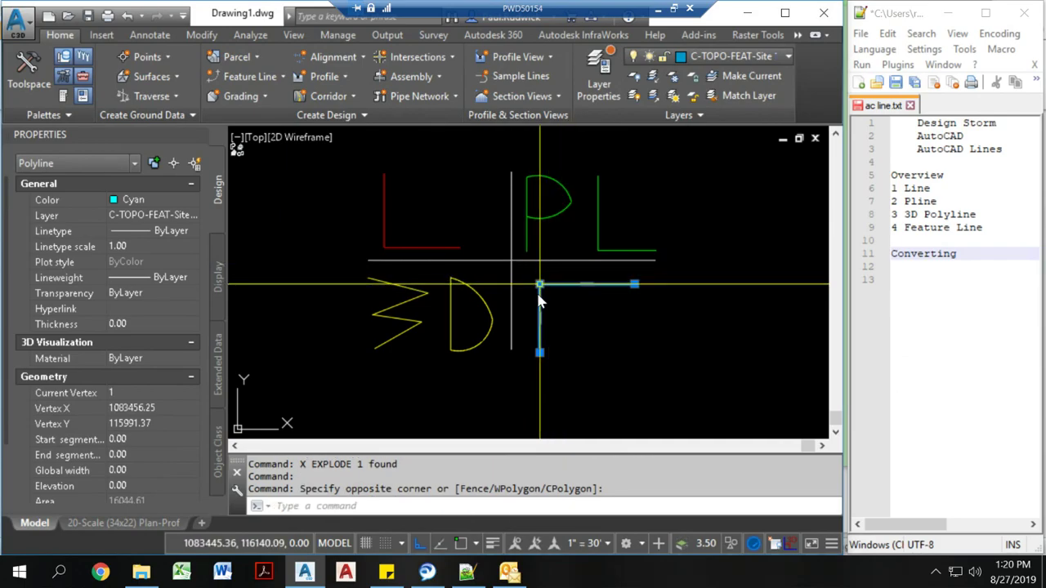
{"action": "key", "text": "ctrl+z"}
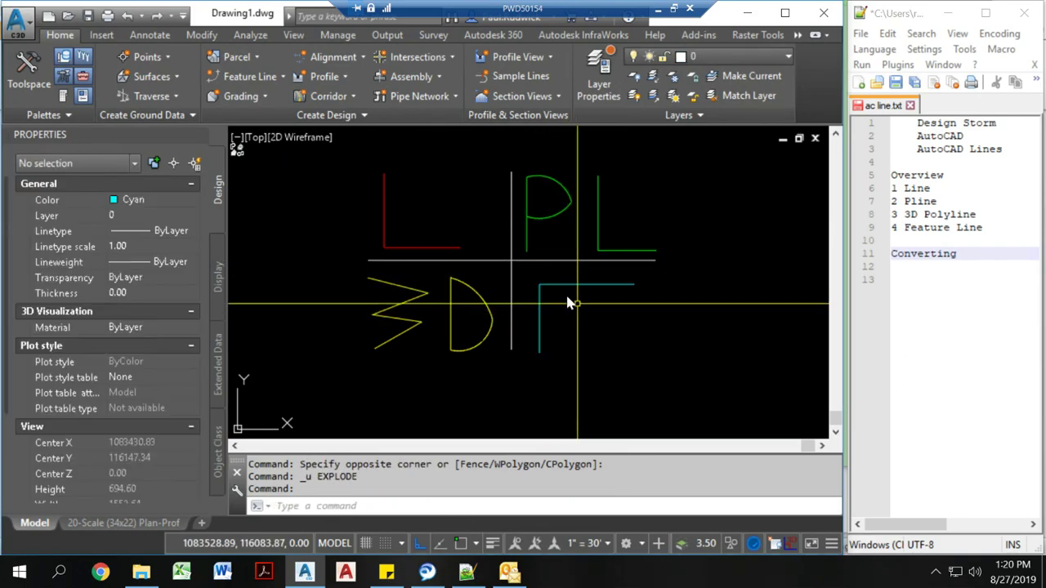
{"action": "left_click", "coordinate": [561, 276]}
{"action": "left_click", "coordinate": [554, 287]}
{"action": "left_click", "coordinate": [562, 288]}
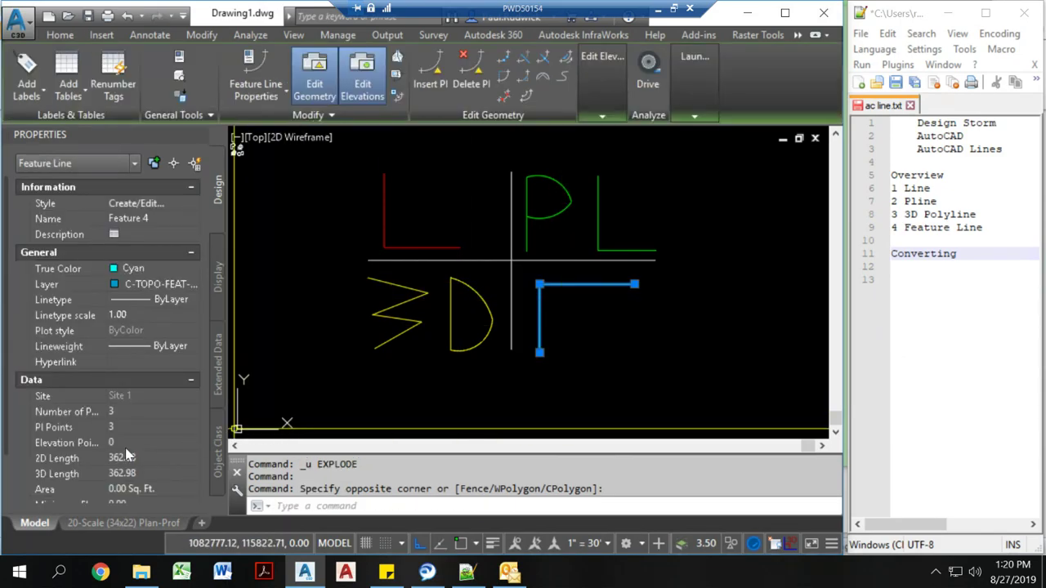
- In the Elevation Editor, set Feature 4's points to 1.00', 2.00' and 3.00'
{"action": "right_click", "coordinate": [591, 309]}
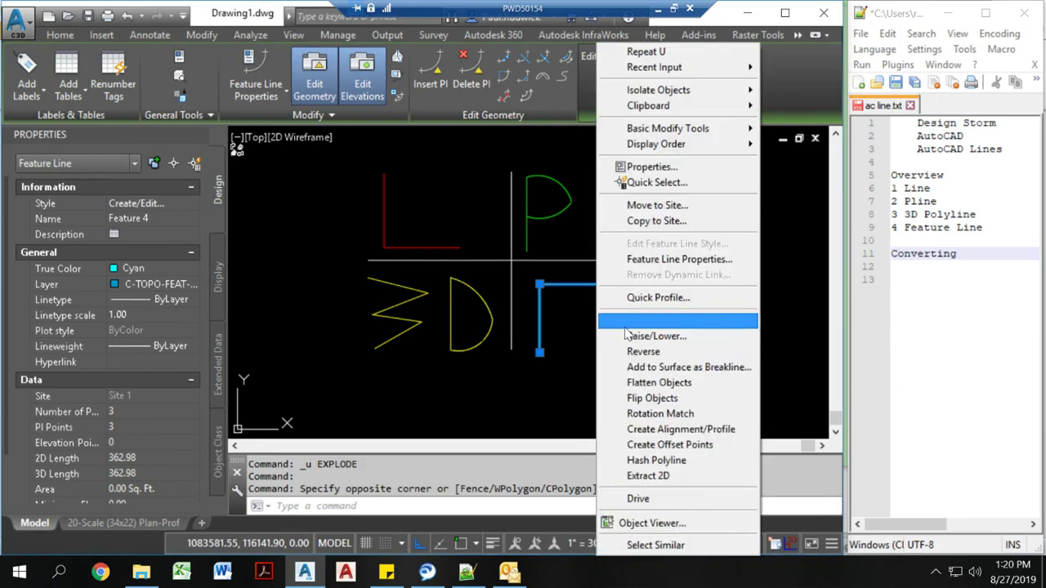
{"action": "left_click", "coordinate": [626, 322]}
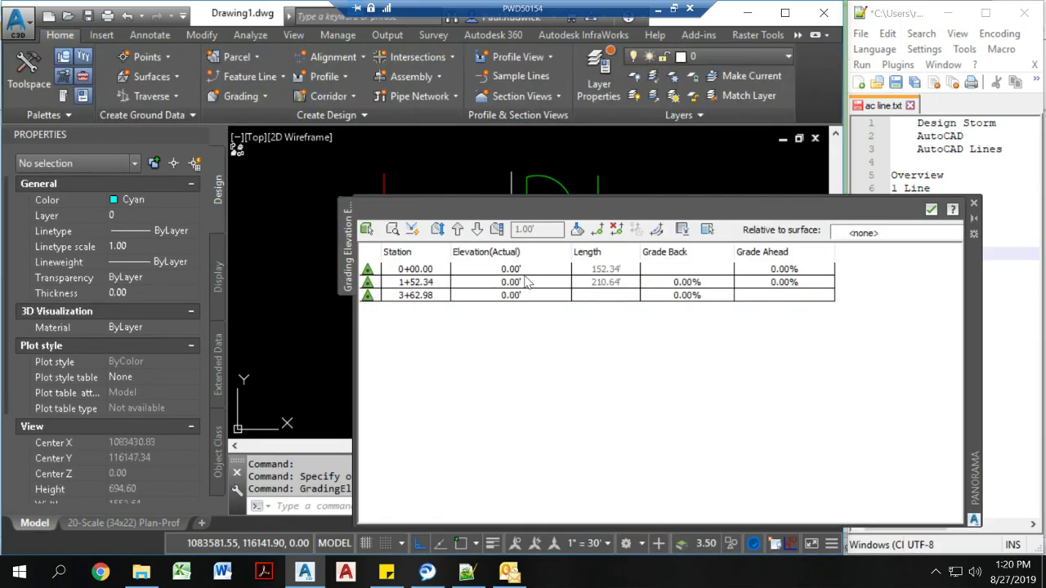
{"action": "left_click", "coordinate": [520, 269]}
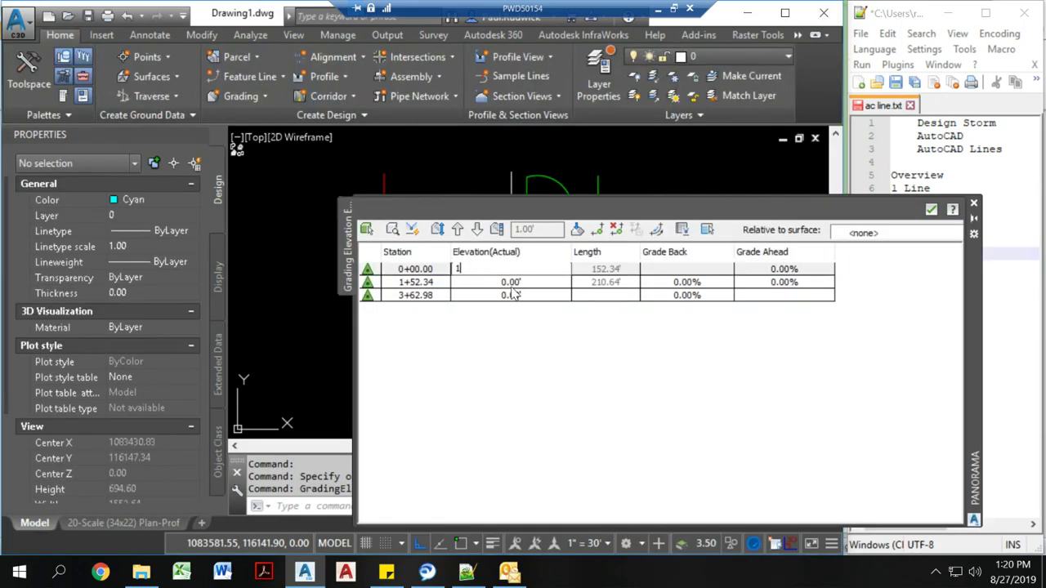
{"action": "type", "text": "1"}
{"action": "key", "text": "Return"}
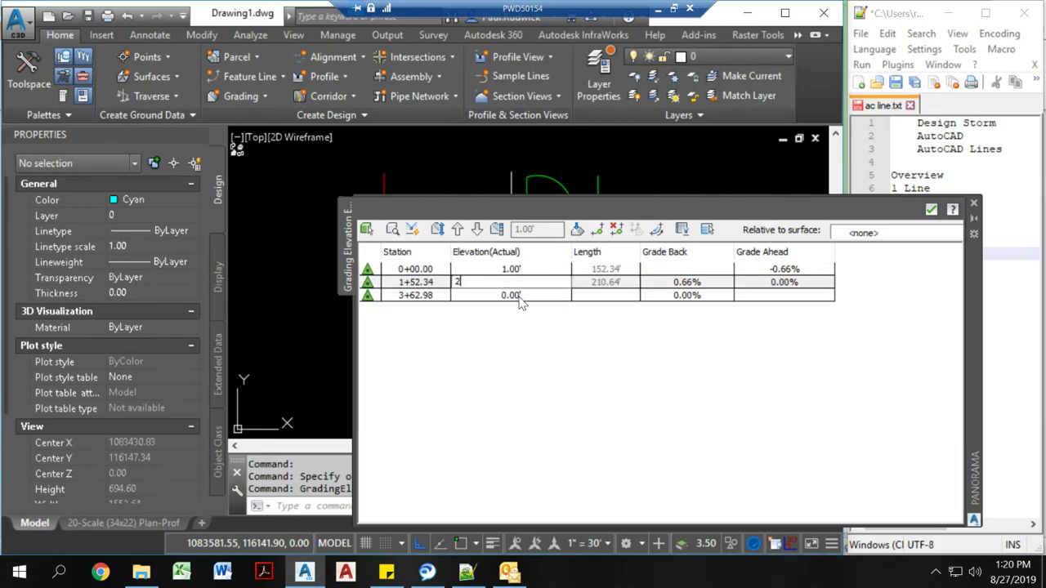
{"action": "type", "text": "2"}
{"action": "key", "text": "Return"}
{"action": "left_click", "coordinate": [519, 296]}
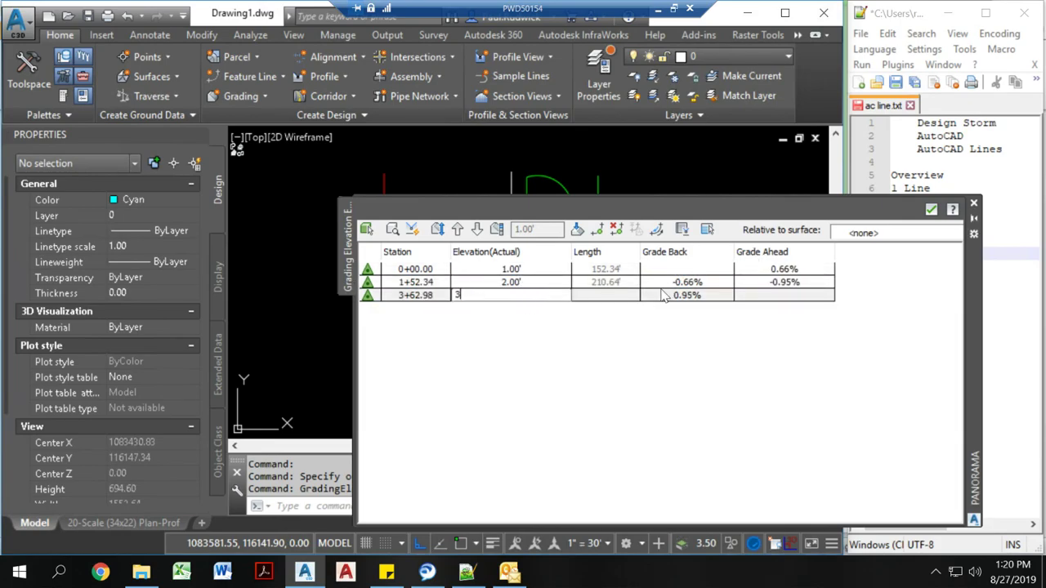
{"action": "type", "text": "3"}
{"action": "key", "text": "Return"}
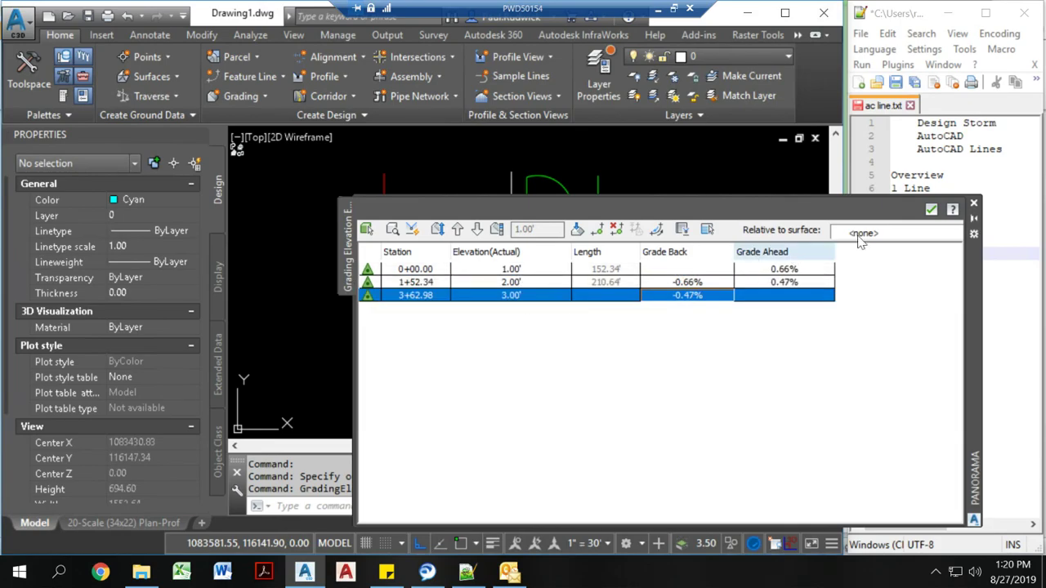
{"action": "left_click", "coordinate": [974, 204]}
{"action": "left_click", "coordinate": [619, 286]}
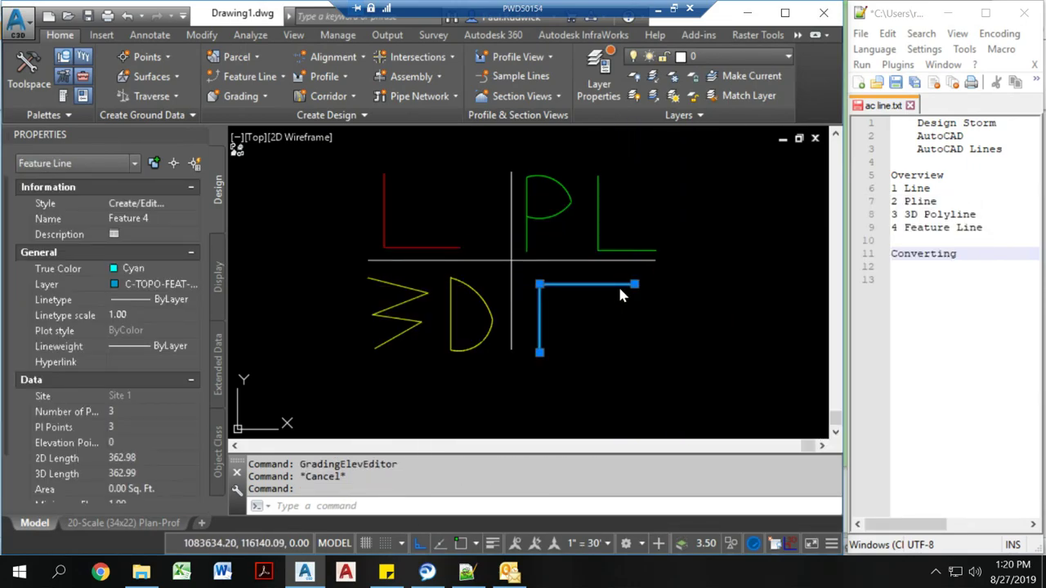
- Explode Feature 4 and verify the 3D polyline's vertex Z values run from 1.00 to 3.00
{"action": "key", "text": "Return"}
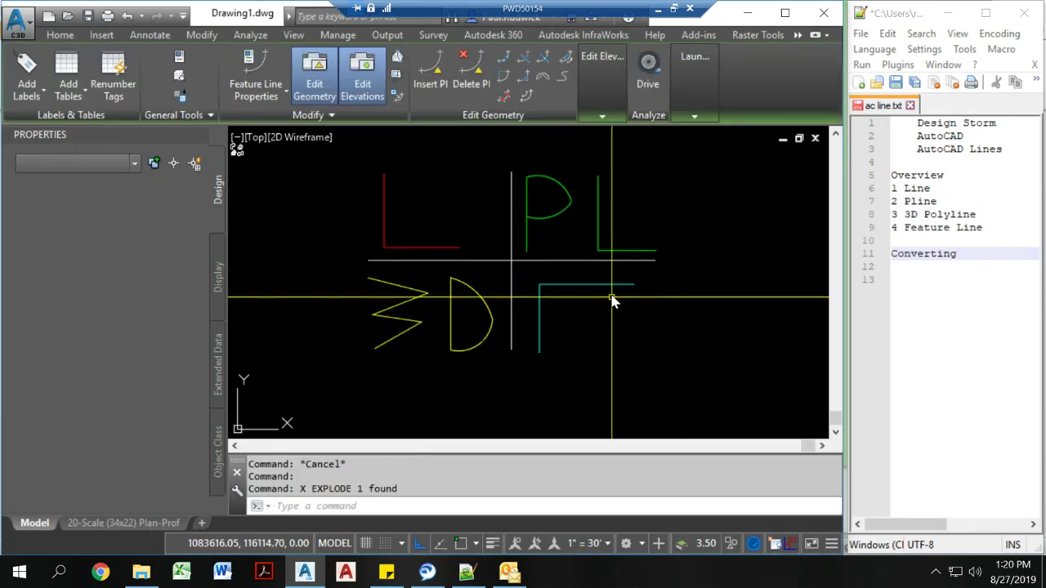
{"action": "left_click", "coordinate": [534, 292]}
{"action": "left_click", "coordinate": [458, 303]}
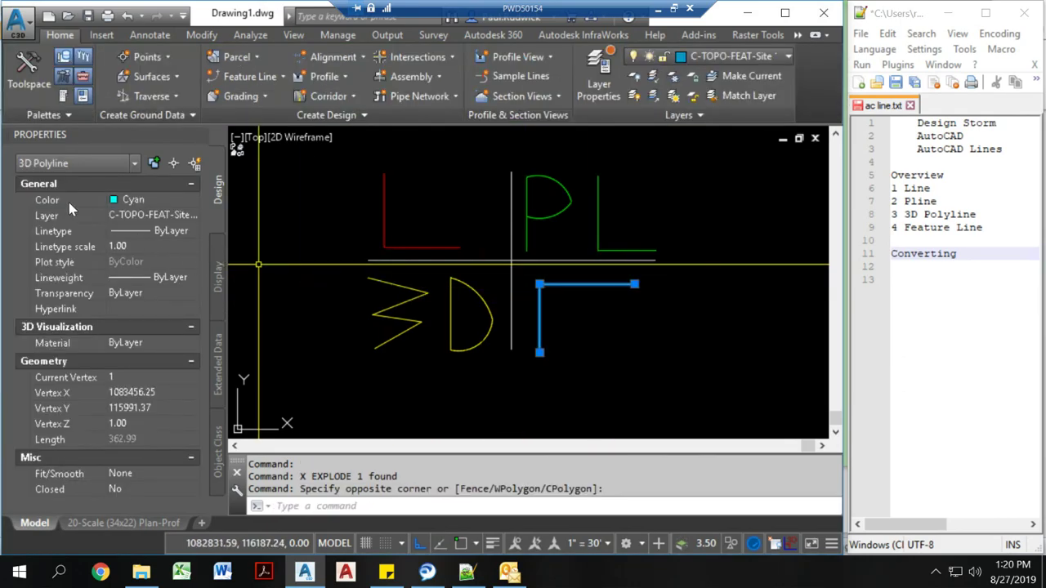
{"action": "left_click", "coordinate": [193, 380]}
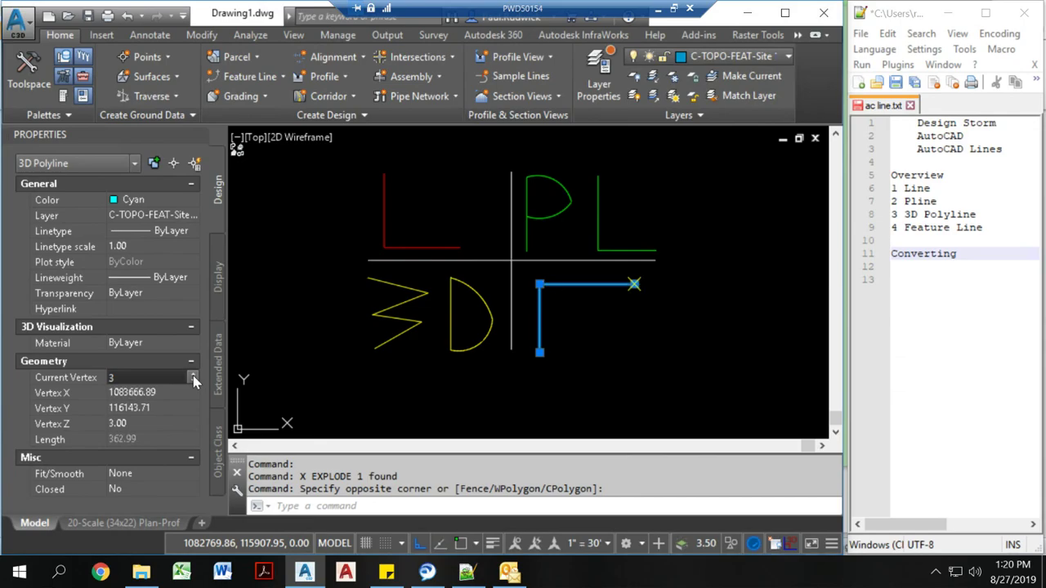
{"action": "key", "text": "Escape"}
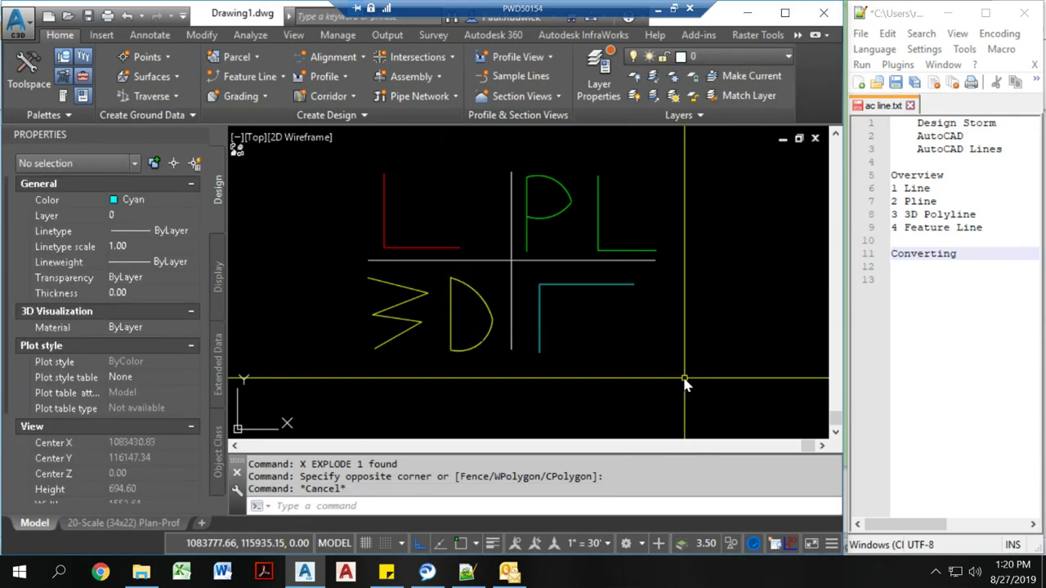